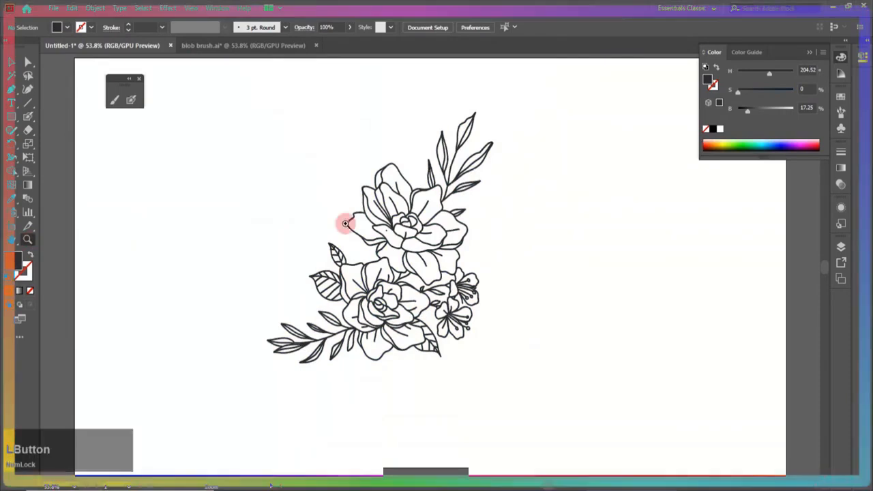
Set up the Blob Brush on the upper flower with an RGB Red fill and the Draw Behind mode.
left_click_drag(344, 190, 589, 342)
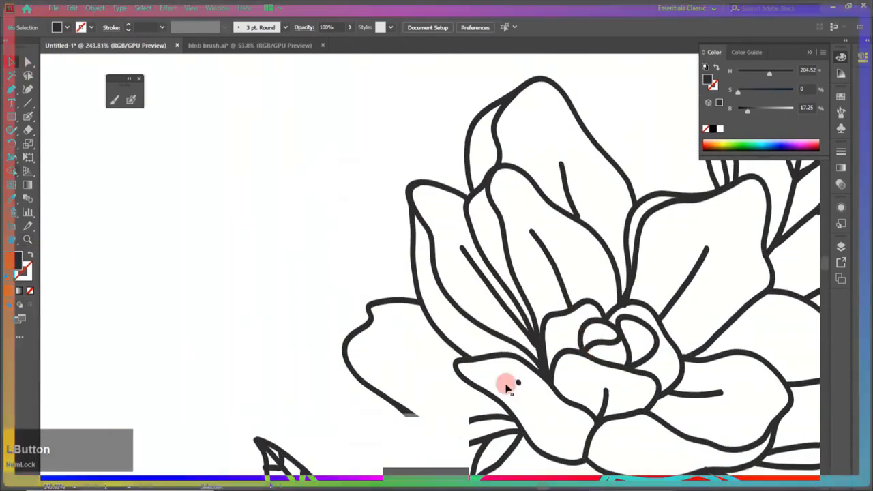
left_click_drag(635, 373, 488, 346)
left_click(66, 27)
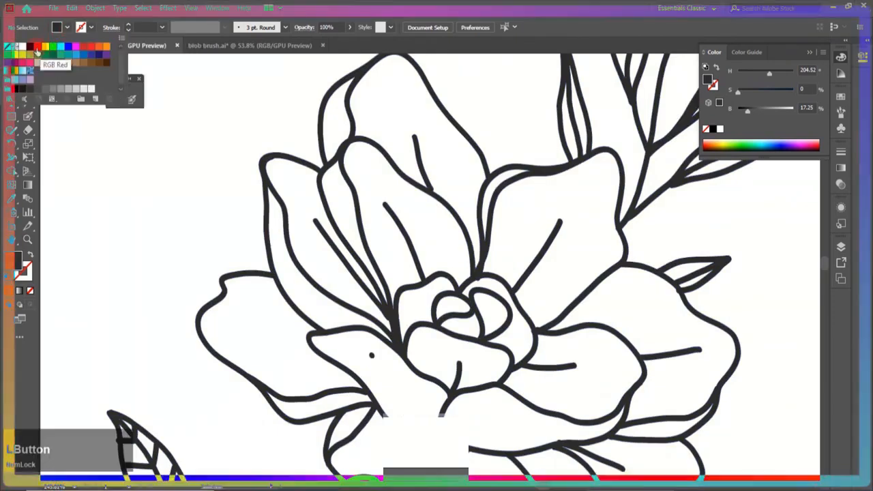
left_click(37, 50)
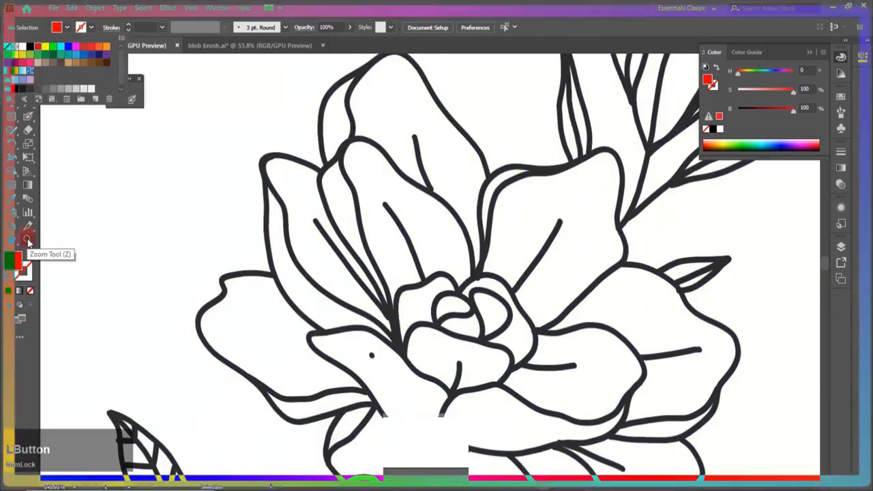
left_click(28, 117)
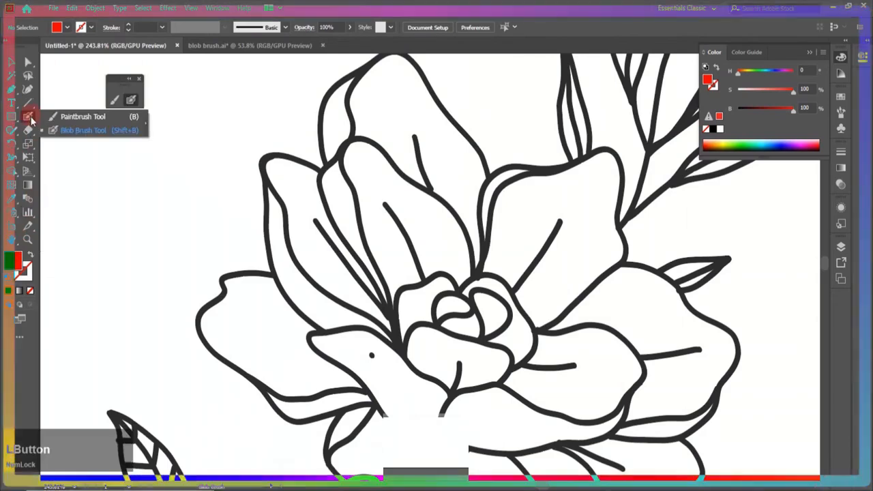
left_click(68, 129)
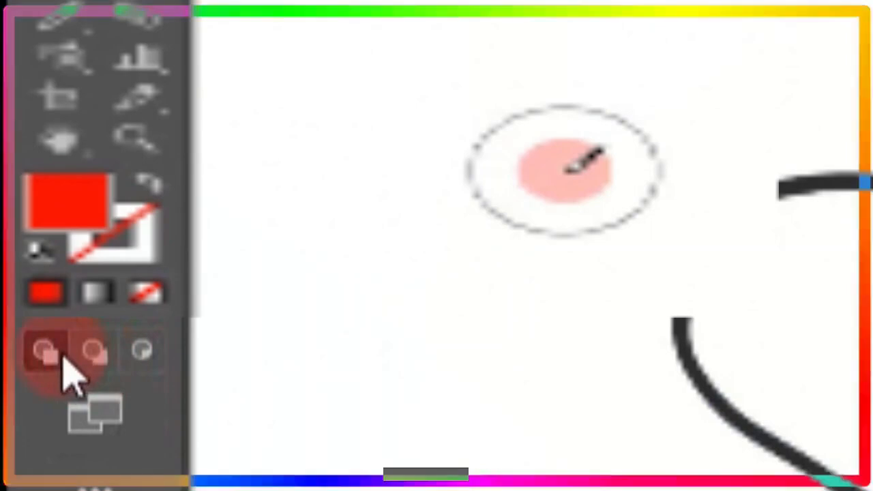
left_click(43, 356)
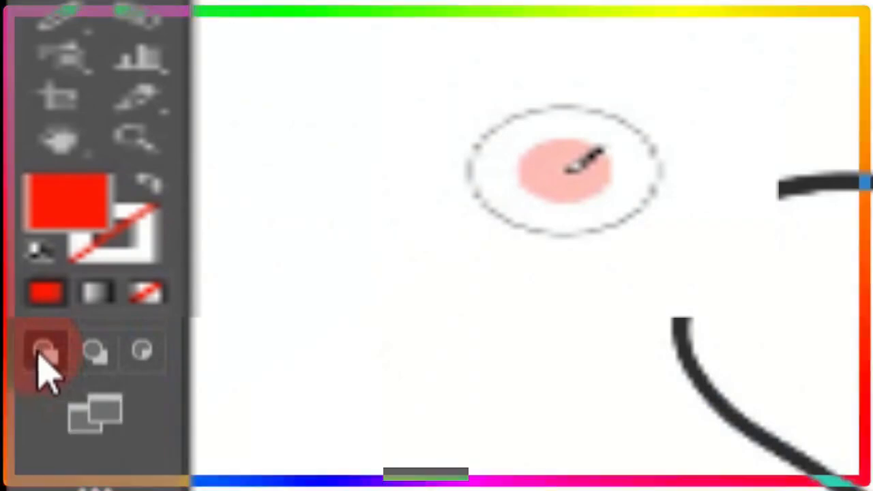
left_click(92, 356)
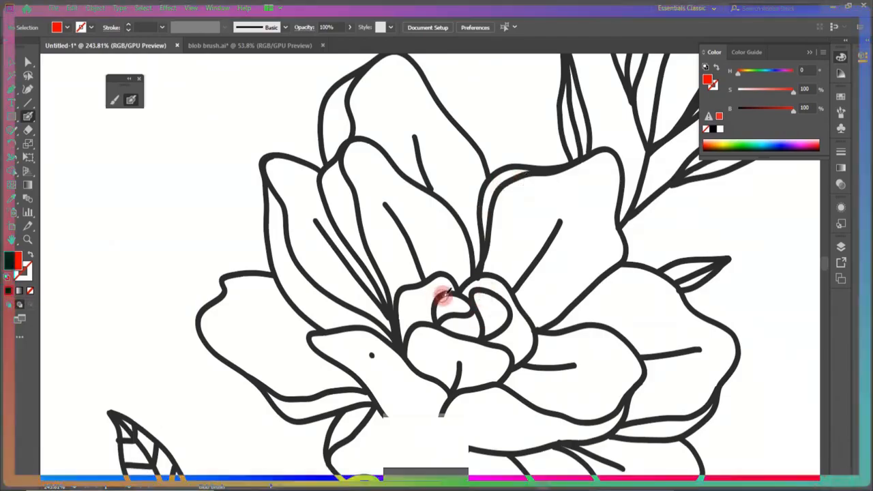
Paint the upper flower's centre and its upper-left petals red behind the line art with the Blob Brush.
mouse_move(449, 290)
left_mouse_down()
mouse_move(409, 292)
mouse_move(404, 336)
mouse_move(420, 357)
mouse_move(466, 381)
mouse_move(505, 371)
mouse_move(526, 330)
mouse_move(491, 281)
mouse_move(459, 285)
mouse_move(500, 277)
mouse_move(528, 321)
mouse_move(502, 349)
mouse_move(510, 321)
mouse_move(475, 300)
mouse_move(503, 303)
mouse_move(485, 289)
mouse_move(468, 292)
mouse_move(493, 345)
mouse_move(431, 315)
mouse_move(420, 324)
mouse_move(444, 289)
mouse_move(419, 297)
mouse_move(496, 312)
left_mouse_up()
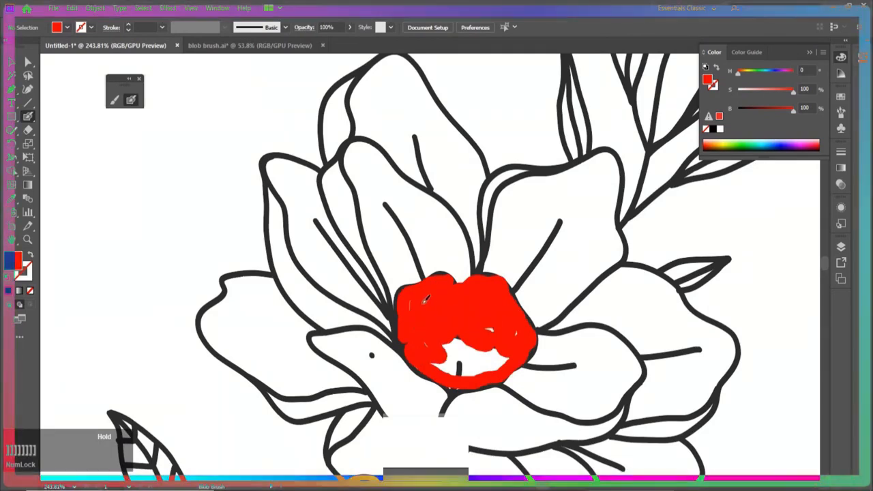
mouse_move(415, 323)
left_mouse_down()
mouse_move(426, 341)
mouse_move(468, 359)
mouse_move(443, 334)
left_mouse_up()
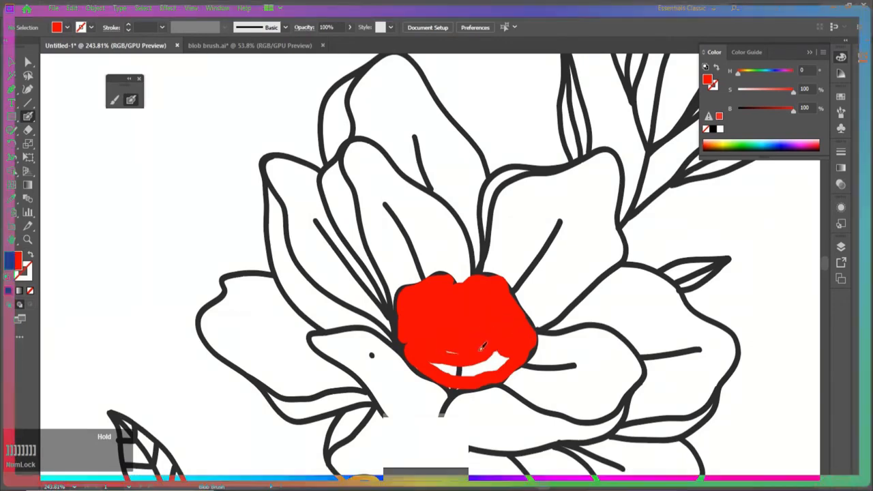
left_click_drag(470, 354, 478, 354)
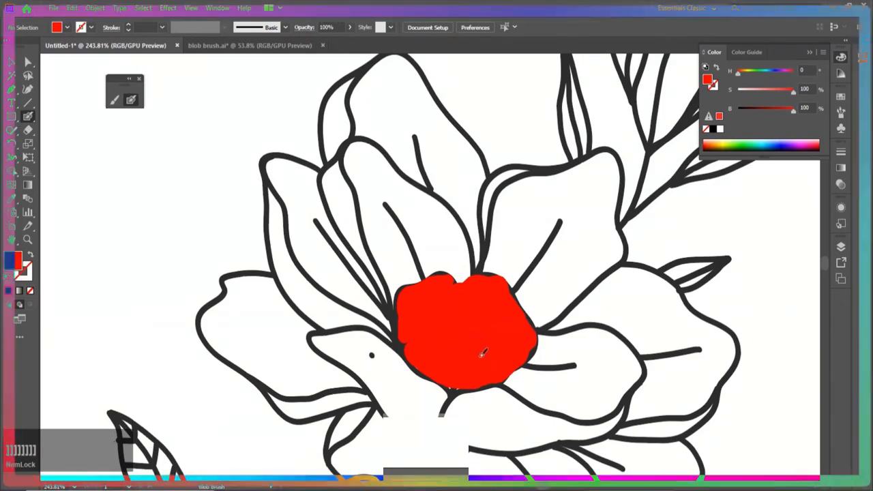
left_click_drag(444, 290, 454, 292)
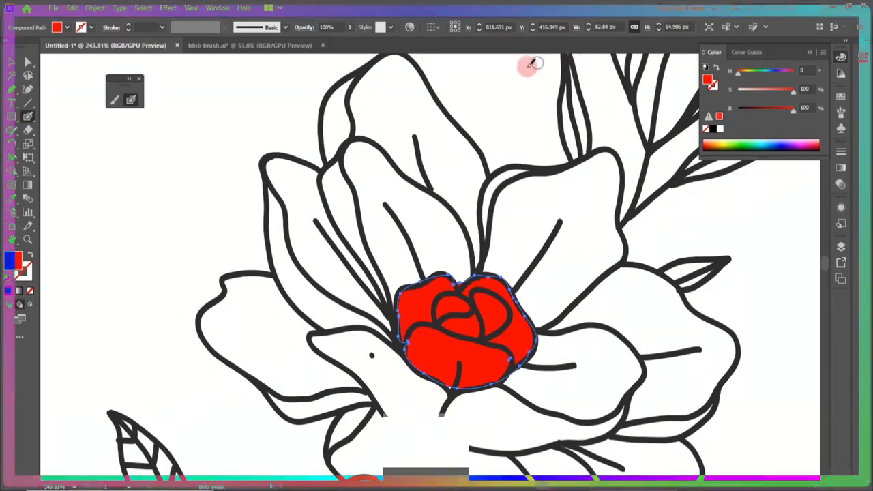
mouse_move(477, 265)
left_mouse_down()
mouse_move(482, 167)
mouse_move(472, 146)
mouse_move(418, 77)
mouse_move(381, 60)
mouse_move(347, 92)
mouse_move(347, 83)
mouse_move(316, 173)
mouse_move(284, 155)
mouse_move(269, 180)
mouse_move(262, 280)
mouse_move(230, 288)
mouse_move(207, 335)
mouse_move(299, 403)
mouse_move(275, 394)
mouse_move(345, 413)
mouse_move(456, 390)
left_mouse_up()
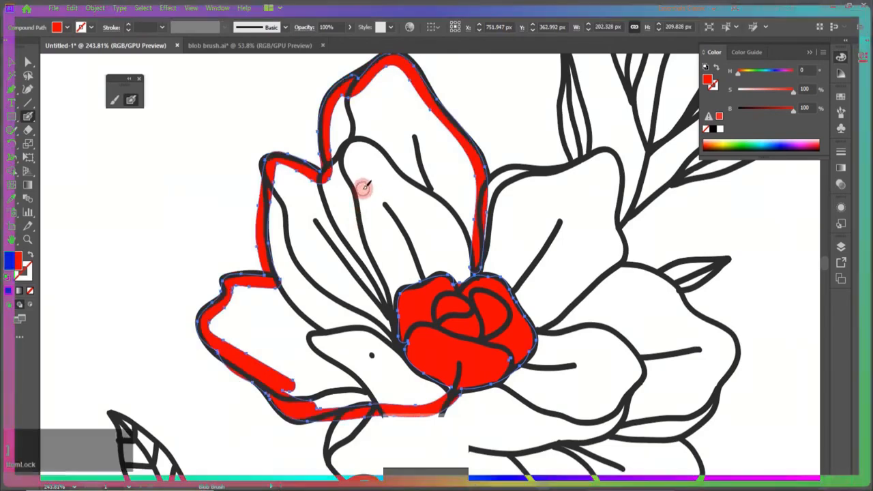
mouse_move(390, 84)
left_mouse_down()
mouse_move(456, 195)
mouse_move(472, 268)
mouse_move(445, 205)
mouse_move(464, 143)
mouse_move(400, 139)
mouse_move(366, 89)
mouse_move(338, 174)
mouse_move(447, 239)
mouse_move(293, 197)
mouse_move(310, 321)
mouse_move(253, 289)
mouse_move(327, 382)
mouse_move(471, 403)
left_mouse_up()
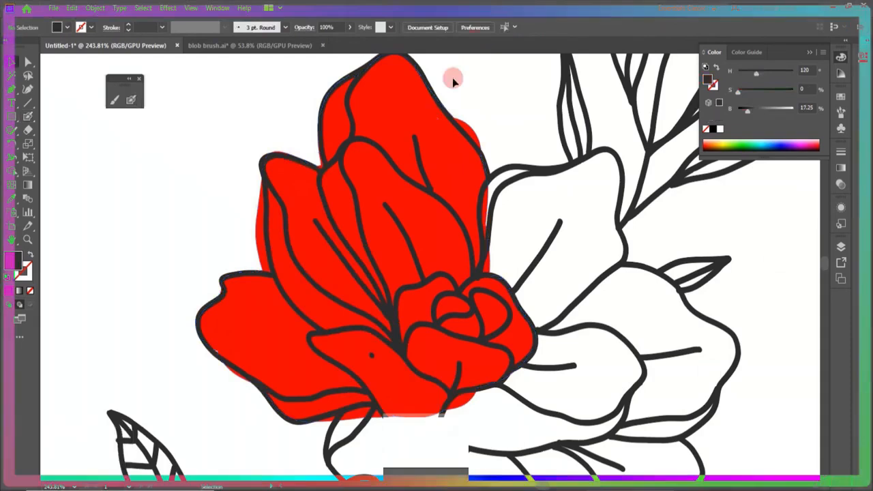
Erase the red paint that spills past the outline on the right edge of the flower's top petal.
left_click(442, 123)
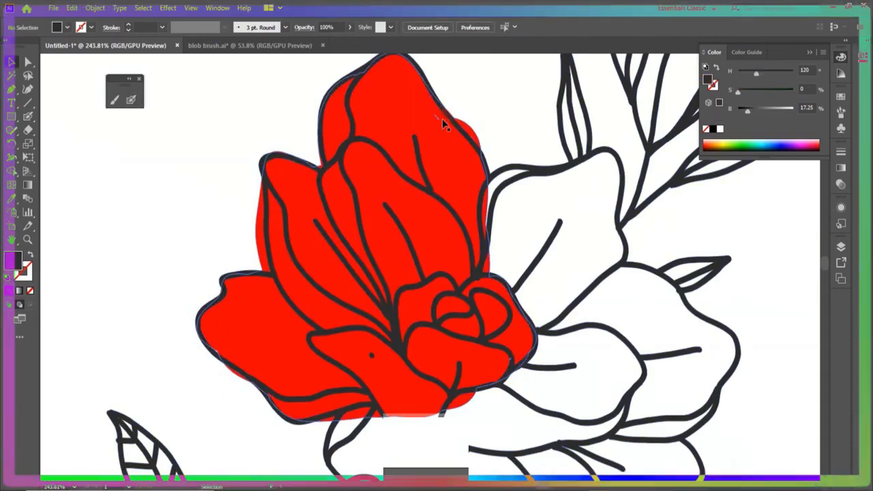
left_click(29, 129)
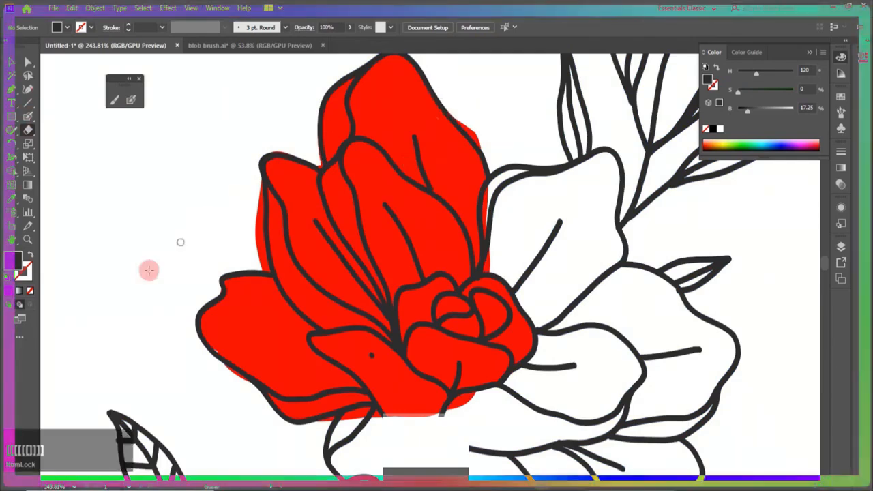
left_click(20, 308)
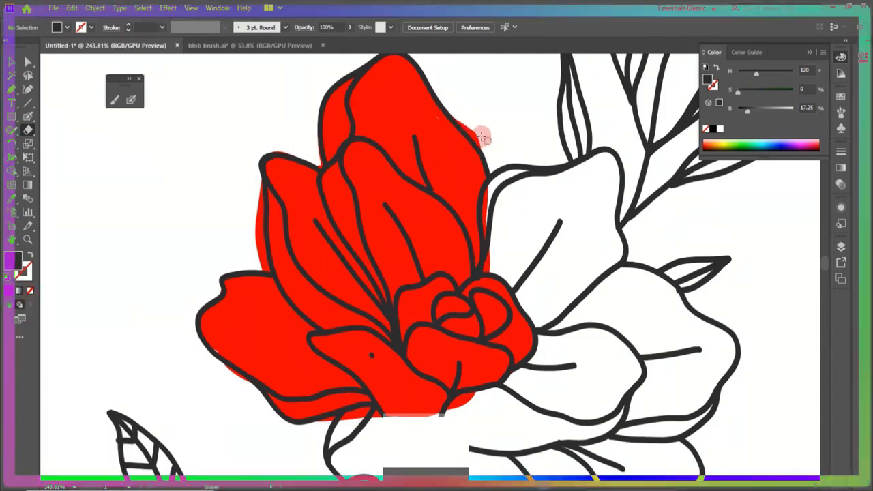
mouse_move(460, 119)
left_mouse_down()
mouse_move(487, 150)
mouse_move(514, 150)
mouse_move(517, 93)
mouse_move(507, 87)
mouse_move(510, 140)
mouse_move(498, 157)
mouse_move(459, 120)
left_mouse_up()
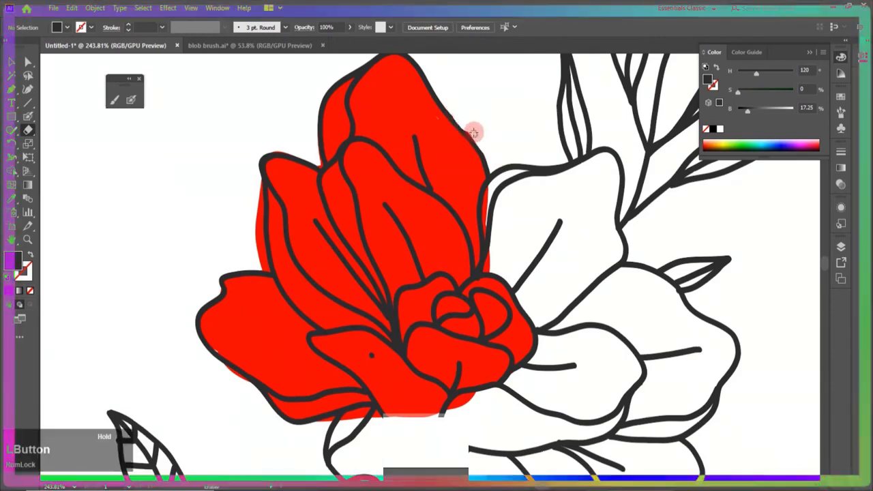
mouse_move(472, 132)
left_mouse_down()
mouse_move(523, 91)
mouse_move(479, 100)
mouse_move(454, 117)
left_mouse_up()
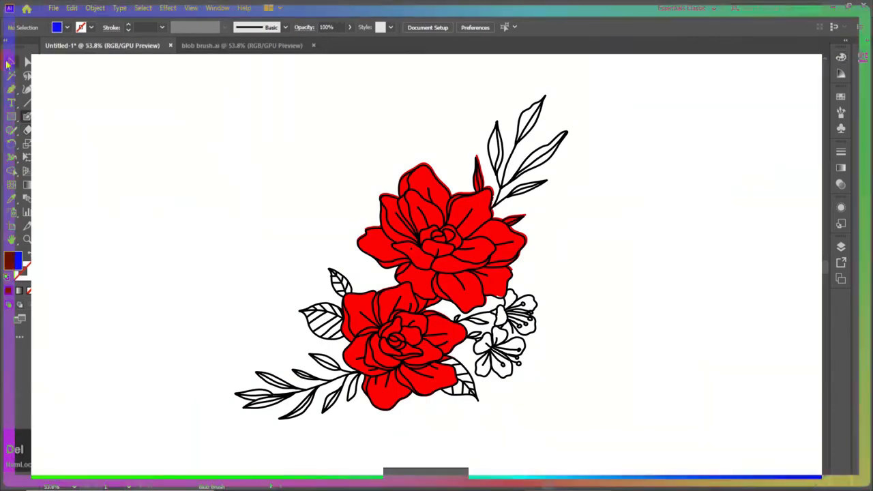
In the blob brush.ai document, place the roof on the pink wall near the artboard's centre and align both horizontally by their centres.
left_click(206, 45)
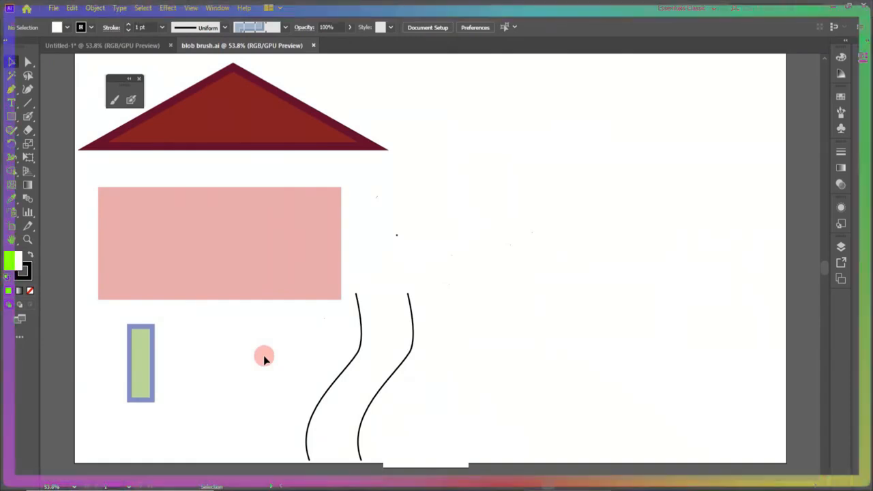
left_click_drag(234, 270, 441, 261)
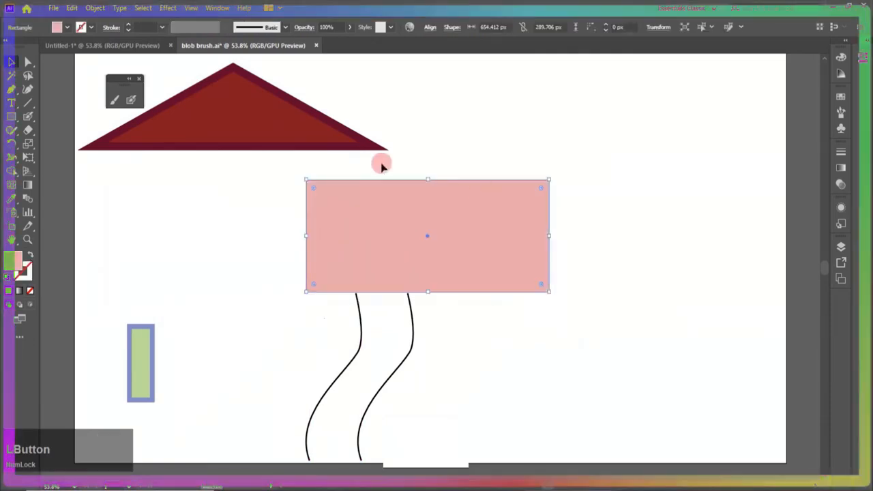
left_click_drag(290, 139, 477, 173)
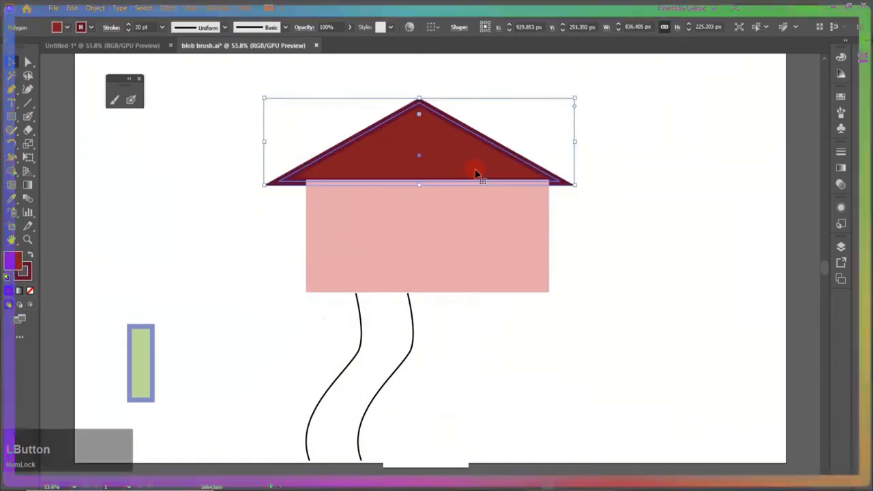
left_click(453, 216, "shift")
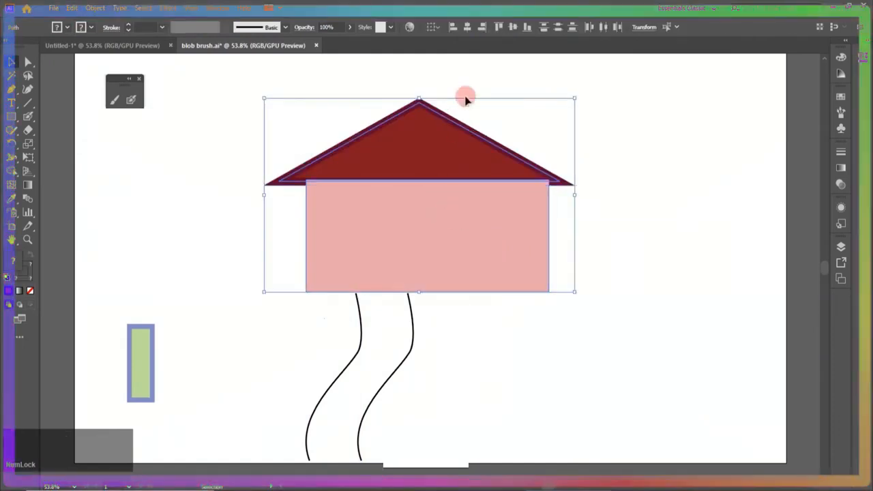
left_click(466, 28)
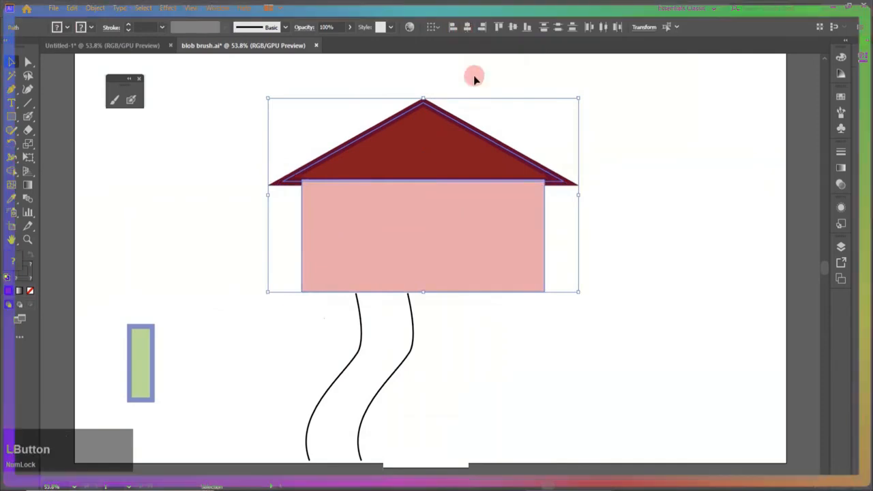
left_click(652, 179)
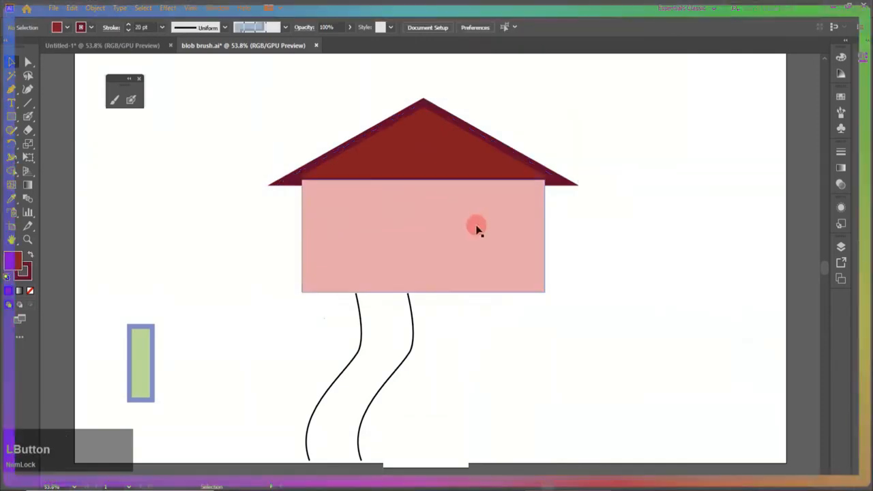
Place the green rectangle on the wall's right part and duplicate it alongside to form a double door.
left_click_drag(136, 364, 501, 271)
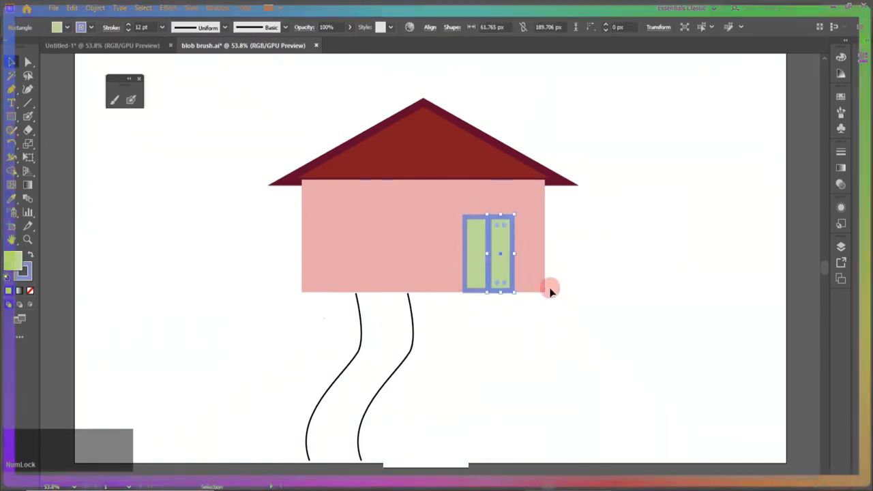
left_click(565, 319)
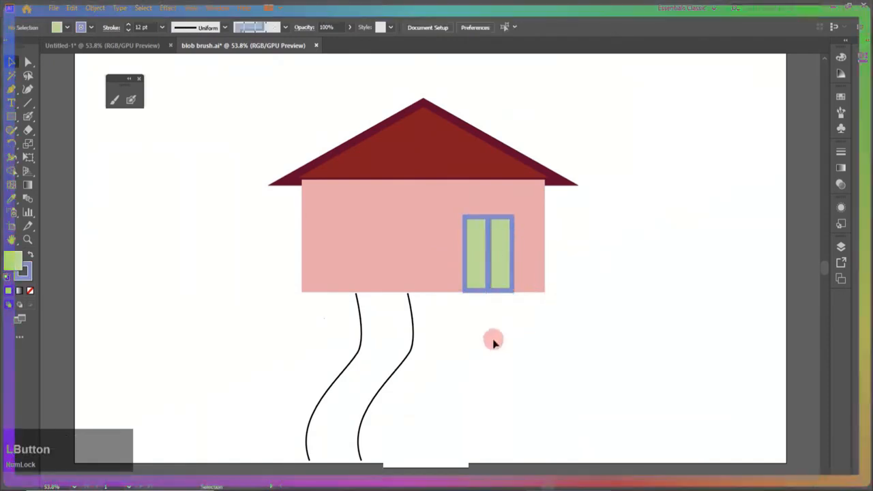
Copy the double door to its left, shorten the copy, and duplicate it below to form a four-pane window.
left_click(476, 290)
left_click(510, 277, "shift")
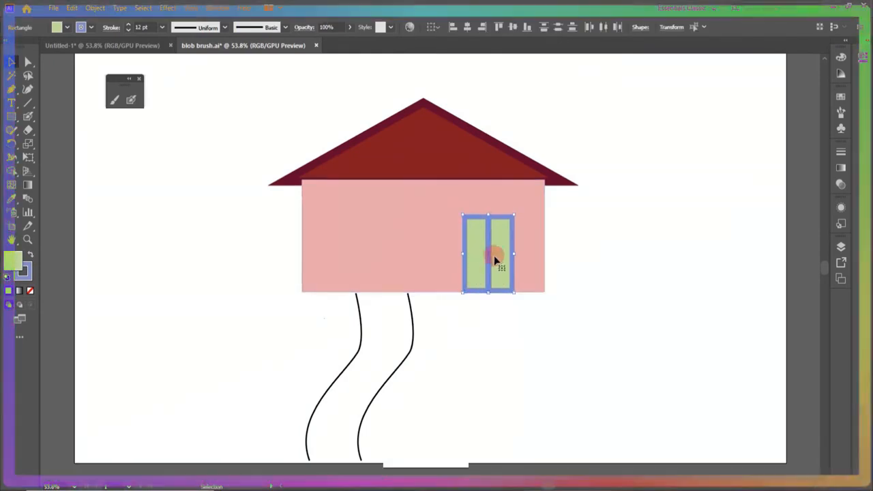
left_click_drag(489, 255, 395, 253)
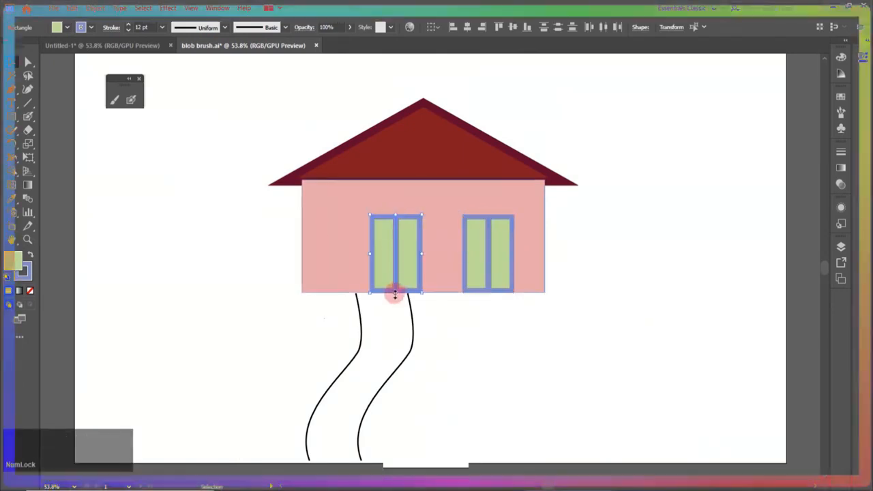
left_click_drag(395, 294, 399, 237)
left_click_drag(393, 227, 397, 254)
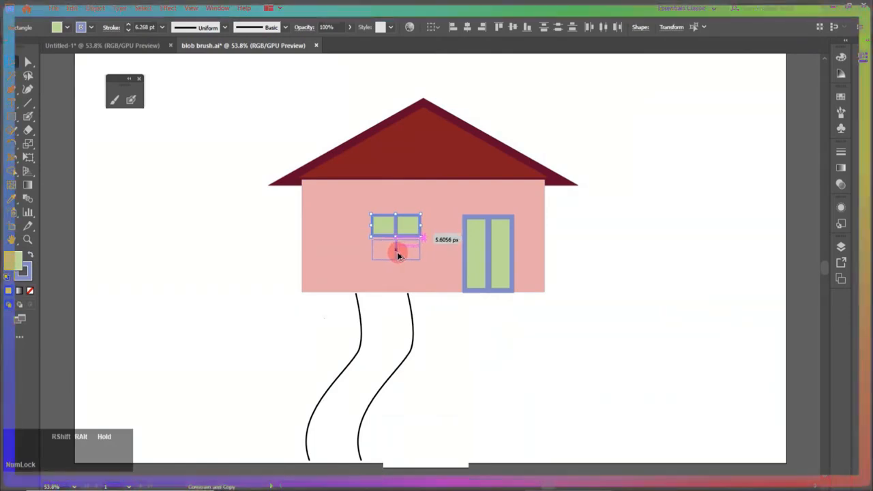
left_click_drag(397, 251, 398, 248)
left_click(585, 333)
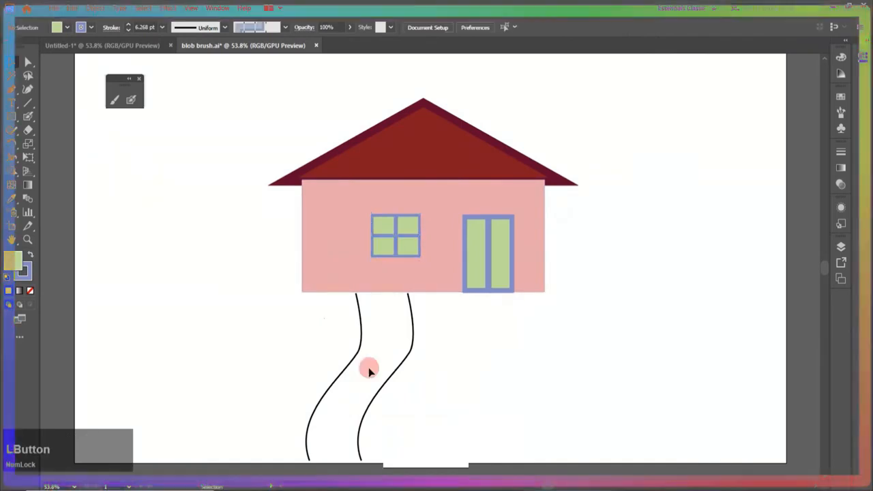
Move the curved path lines under the double door and set their stroke to 6 pt.
left_click(389, 383)
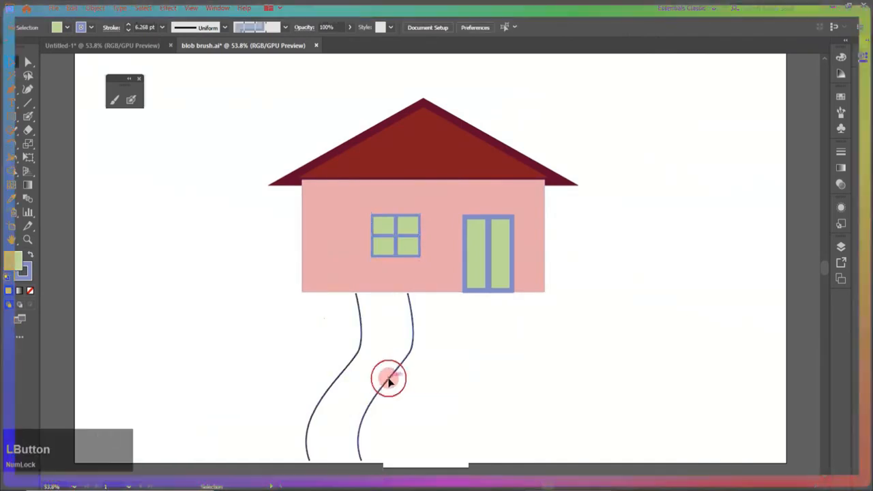
left_click_drag(390, 381, 495, 385)
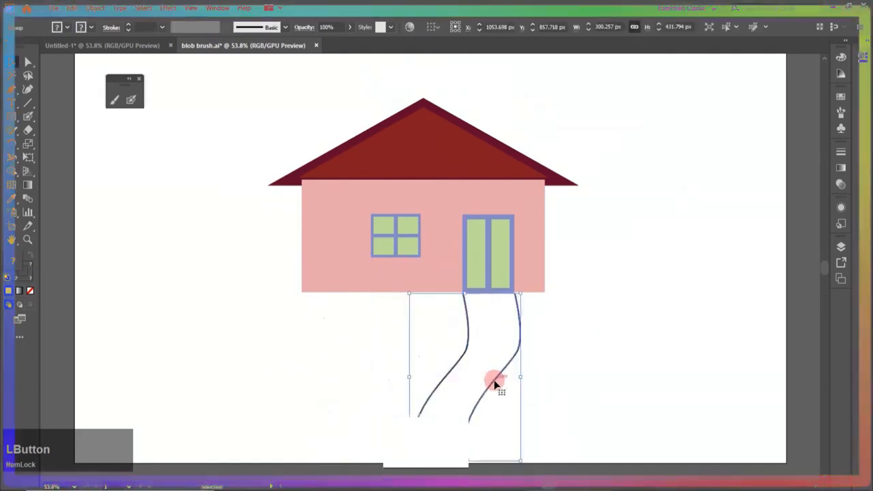
left_click(162, 29)
left_click(176, 141)
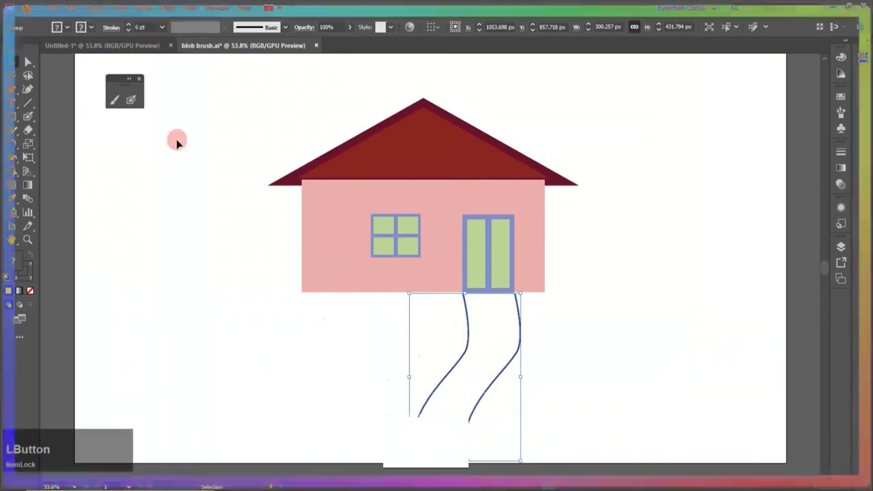
left_click(711, 314)
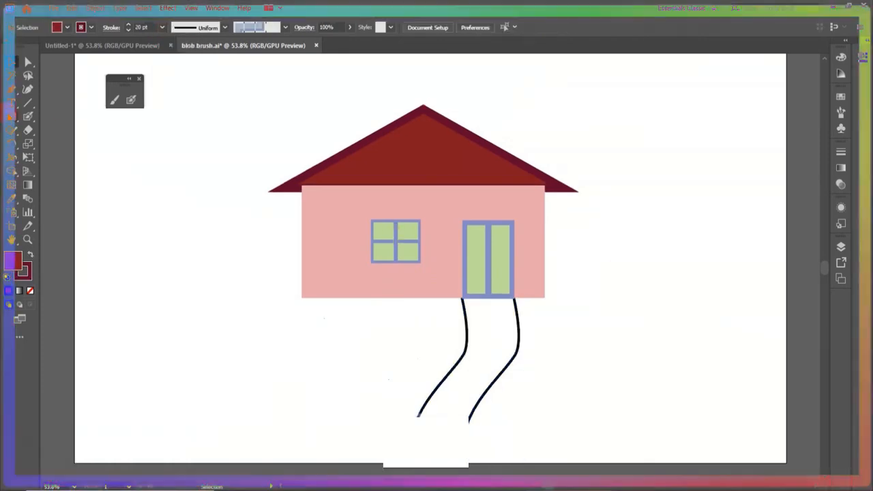
Draw a rectangle over the whole artboard, about 1920 by 1094 px, with no stroke and a medium blue fill.
left_click(11, 116)
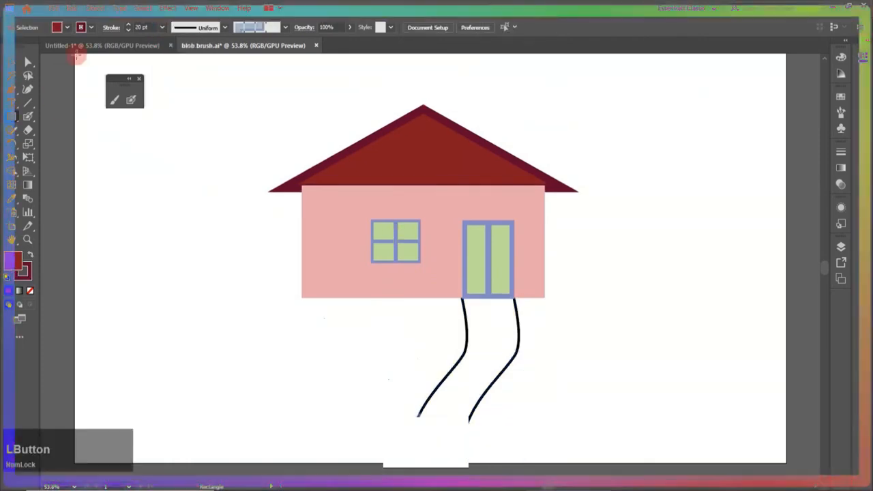
left_click_drag(78, 57, 789, 470)
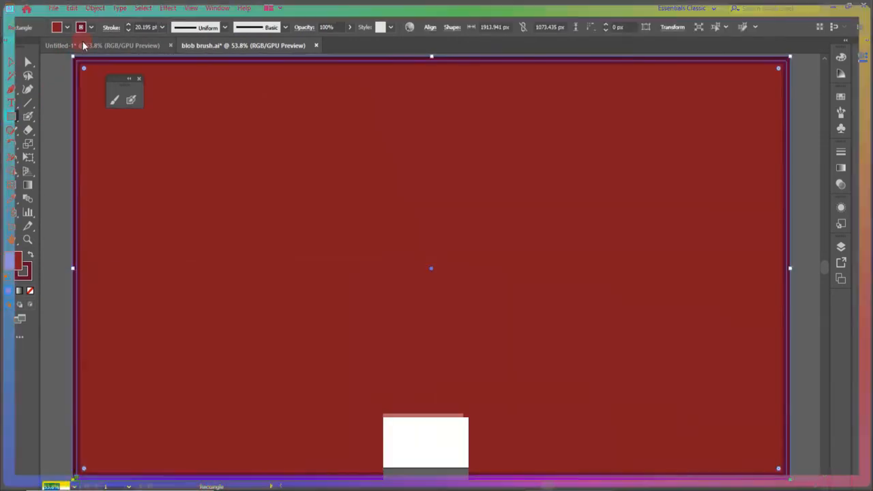
left_click(87, 28)
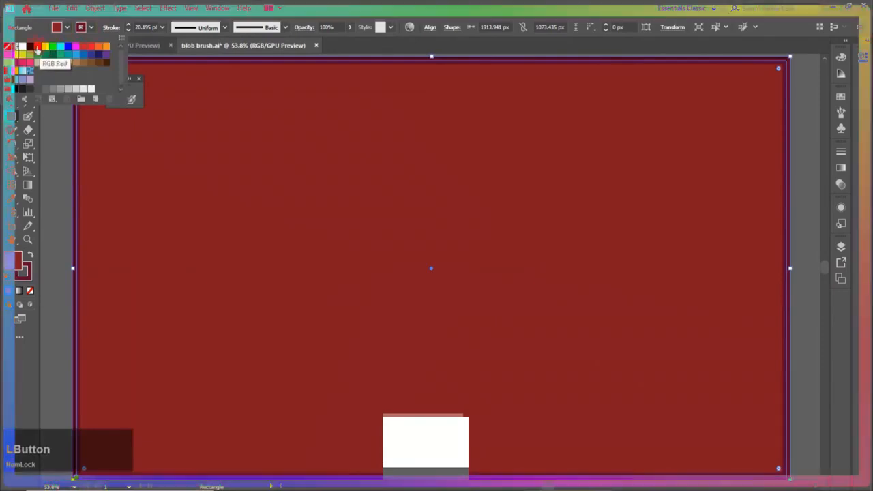
left_click(17, 47)
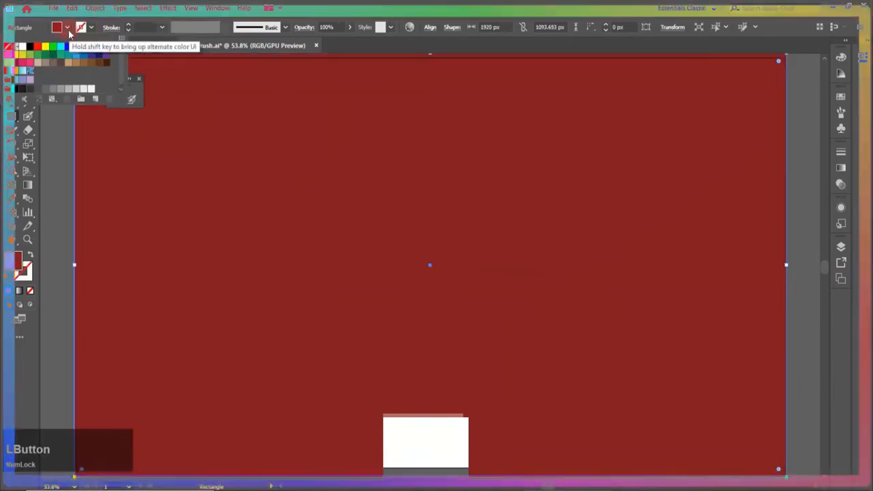
left_click(84, 54)
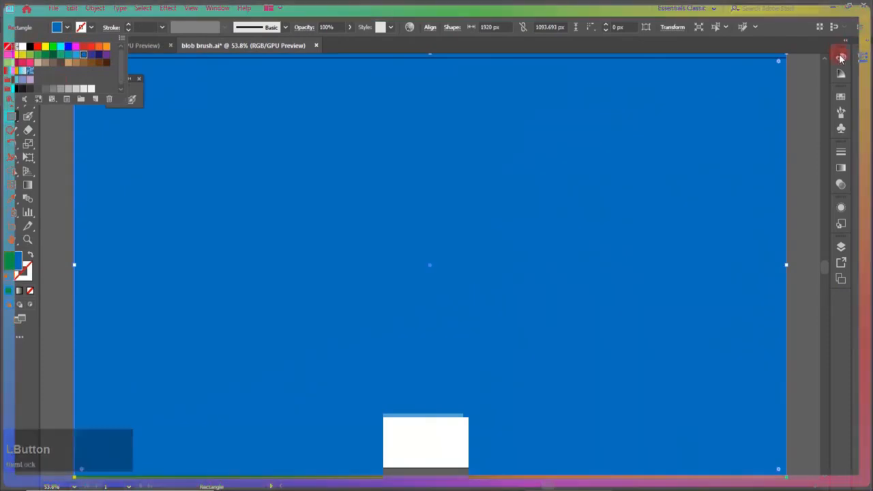
Switch the colour sliders to HSB and lighten the rectangle's blue to about 49% saturation and 92% brightness.
left_click(841, 57)
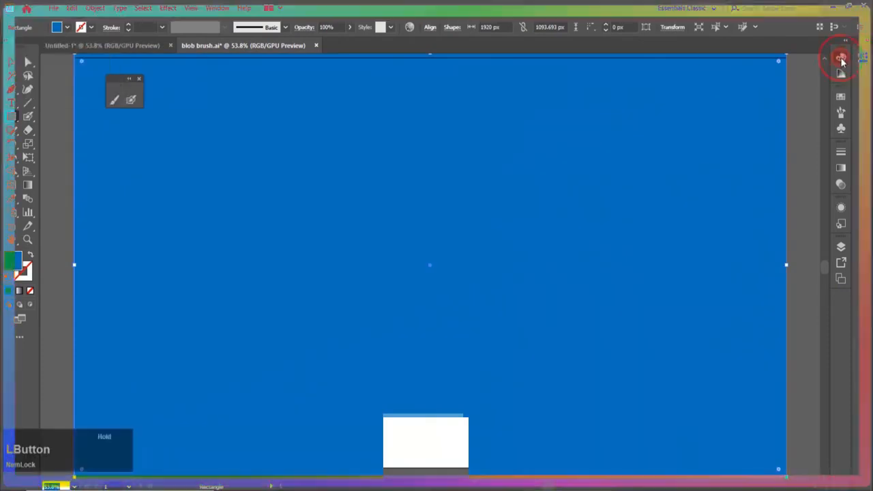
left_click(841, 58)
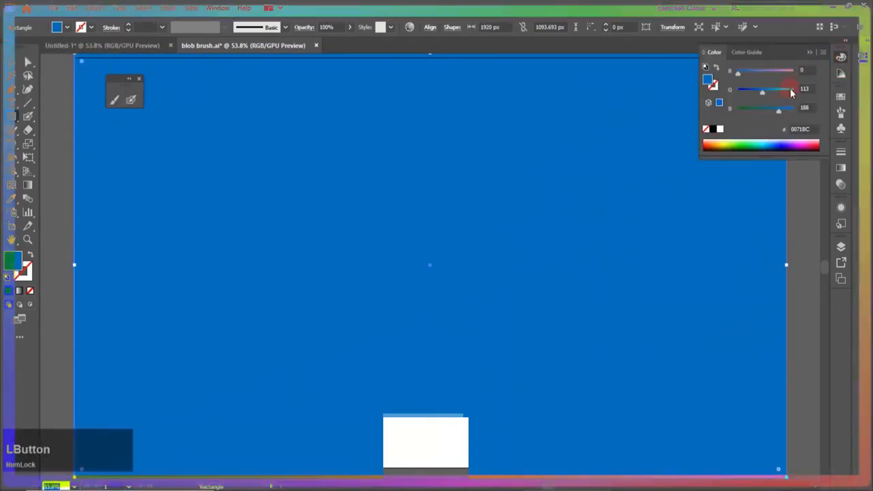
left_click(823, 51)
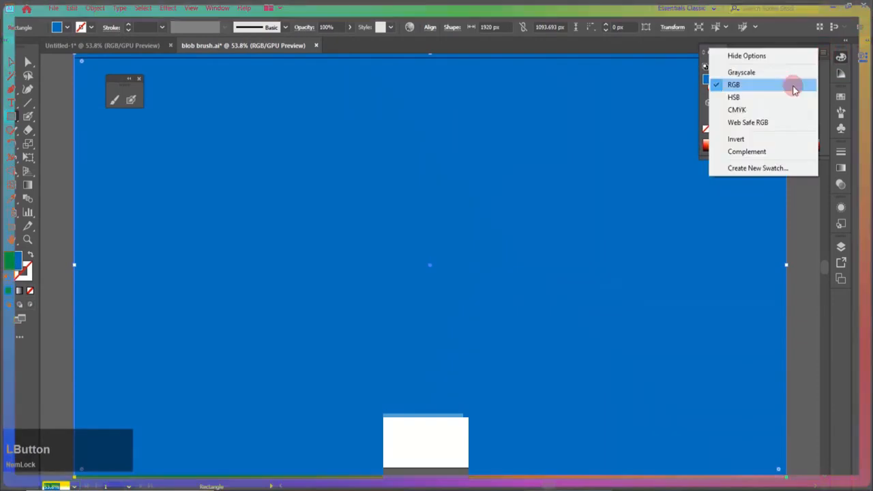
left_click(743, 97)
left_click(779, 111)
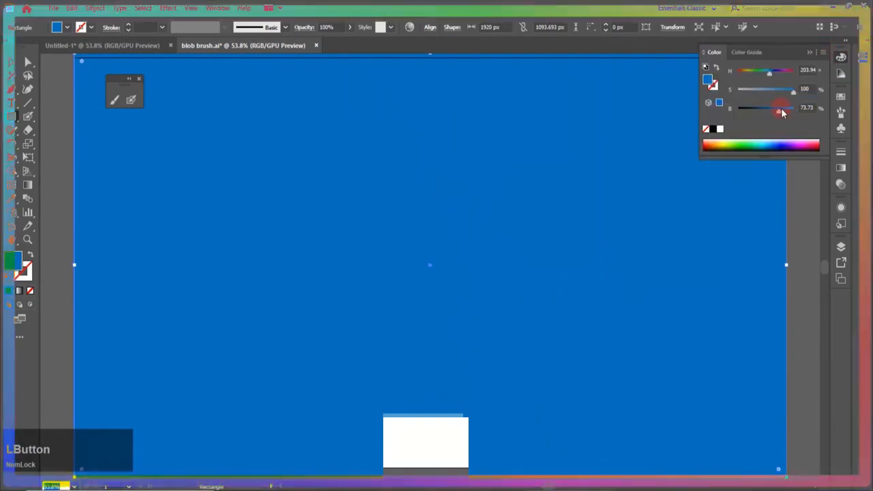
left_click(766, 90)
Send the sky rectangle behind the house and make a dark green copy of it, shortened to the wall's base, as ground.
left_click(13, 63)
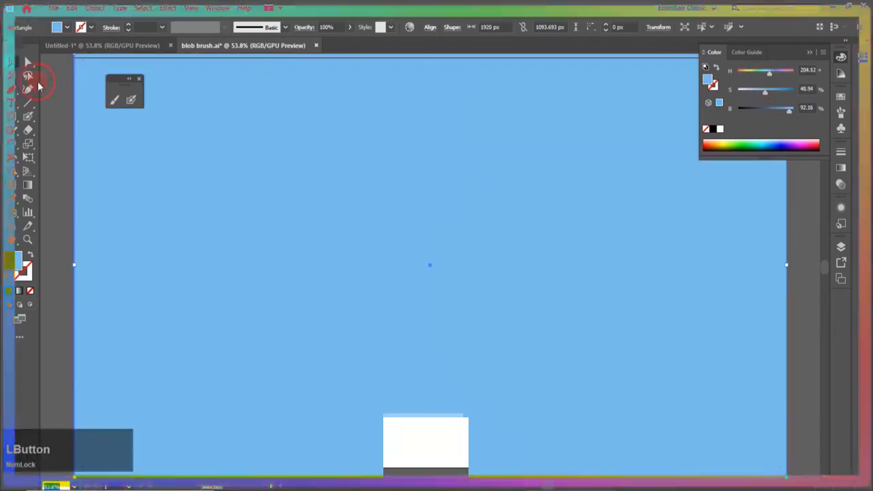
right_click(258, 197)
mouse_move(314, 386)
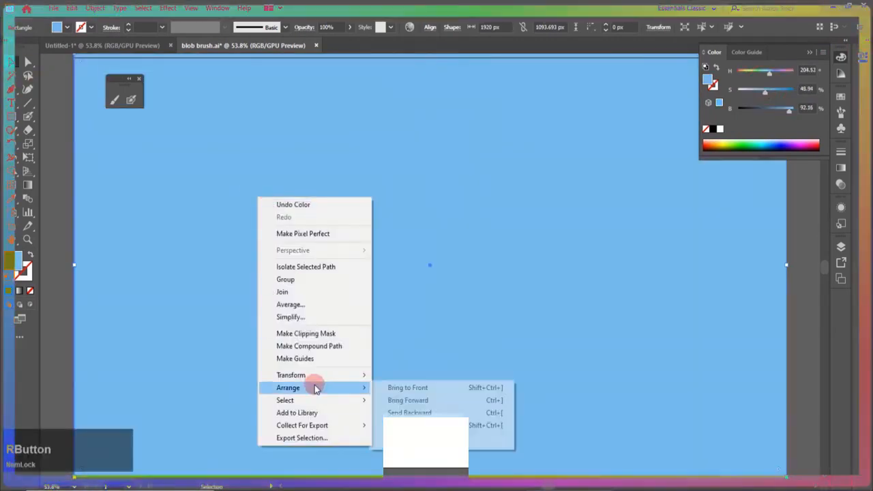
left_click(416, 425)
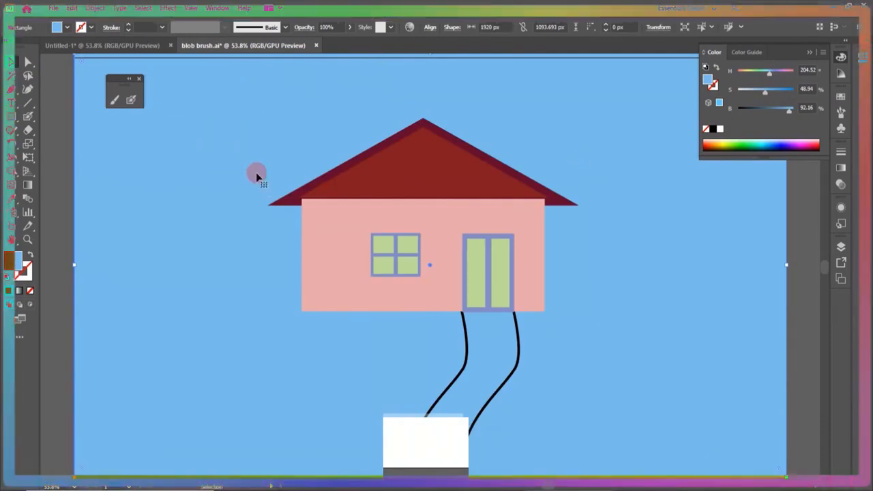
key("ctrl")
left_click_drag(429, 55, 425, 311)
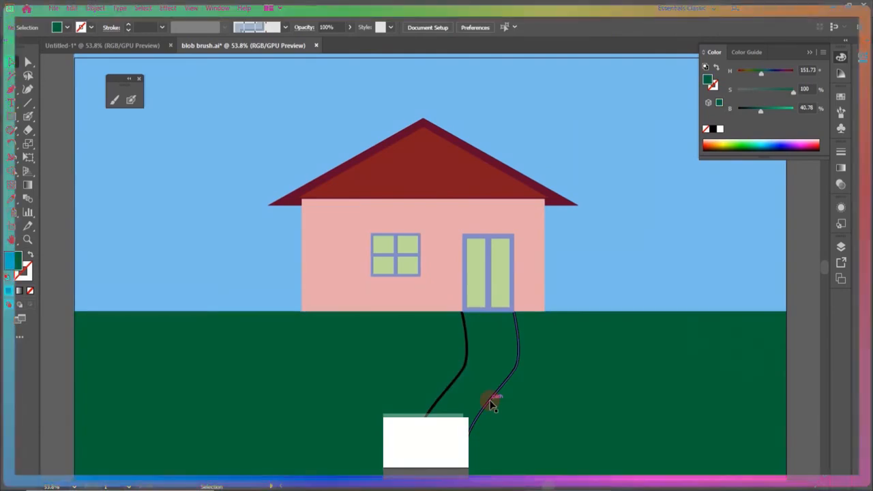
left_click(488, 399)
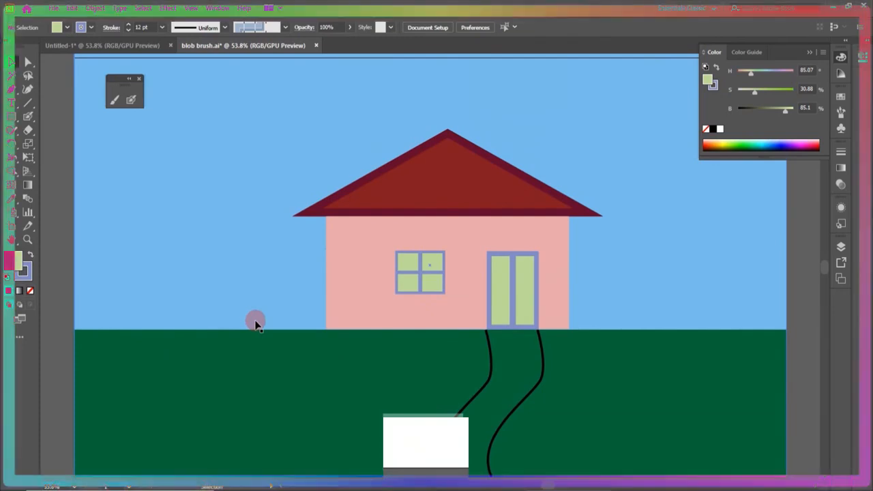
left_click(502, 401)
mouse_move(526, 405)
left_mouse_down()
mouse_move(634, 359)
mouse_move(648, 333)
left_mouse_up()
left_click(670, 260)
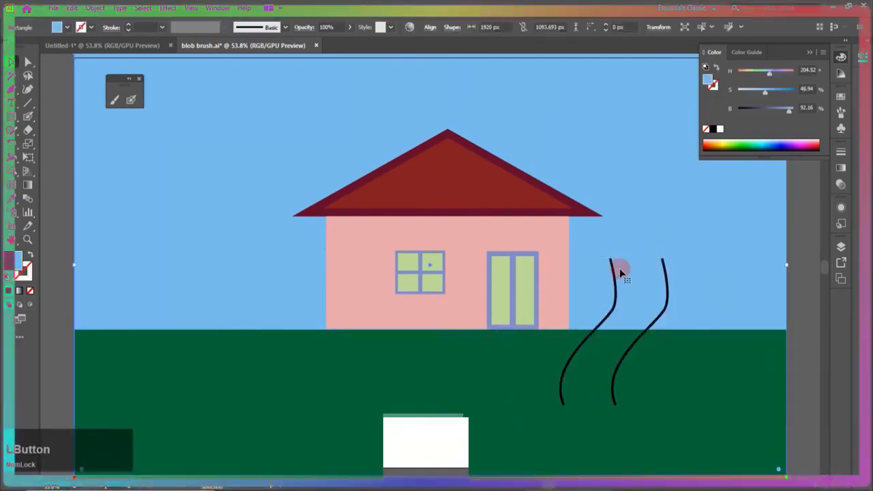
left_click(659, 404)
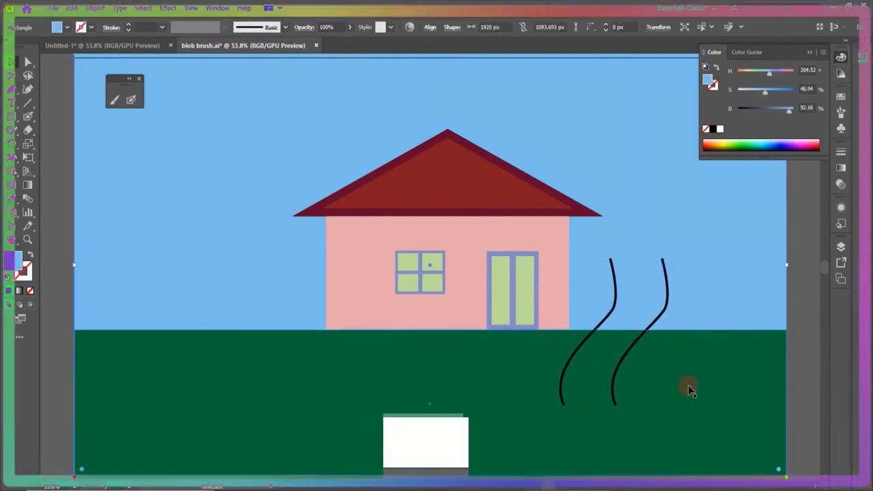
key("ctrl+z")
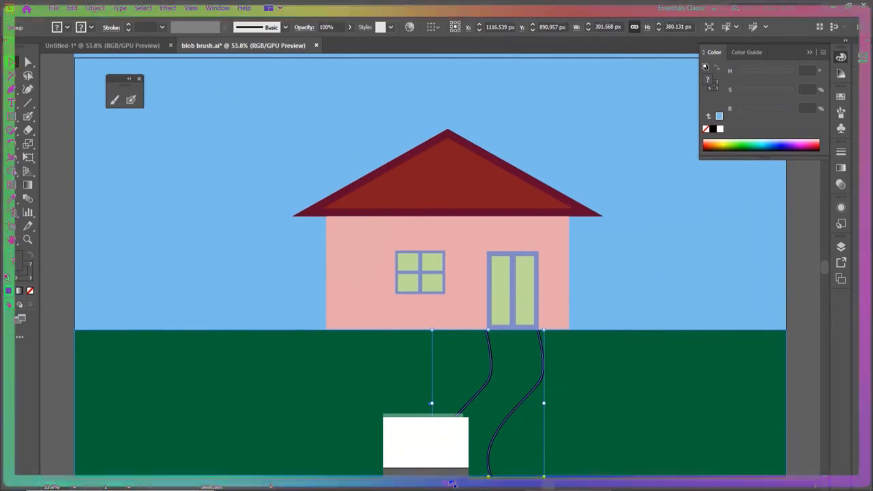
left_click(58, 274)
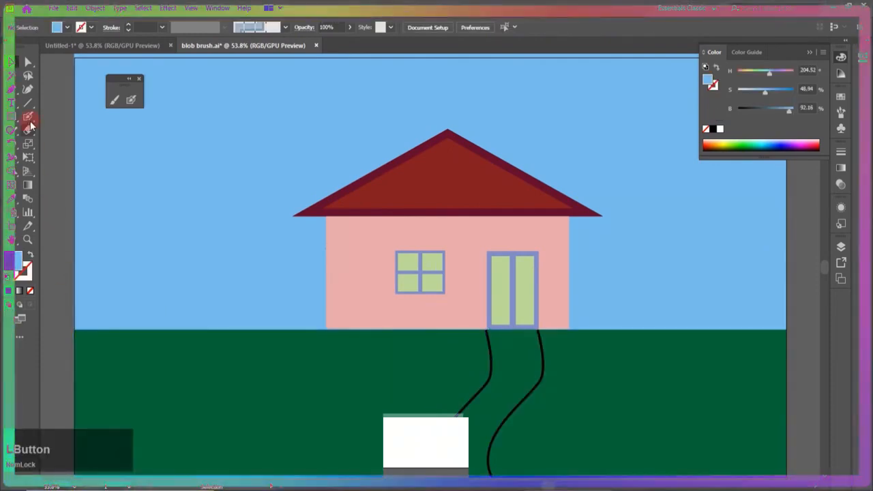
Paint a dark brown tree trunk with two branches and a short base left of the house using the Blob Brush.
left_click(28, 119)
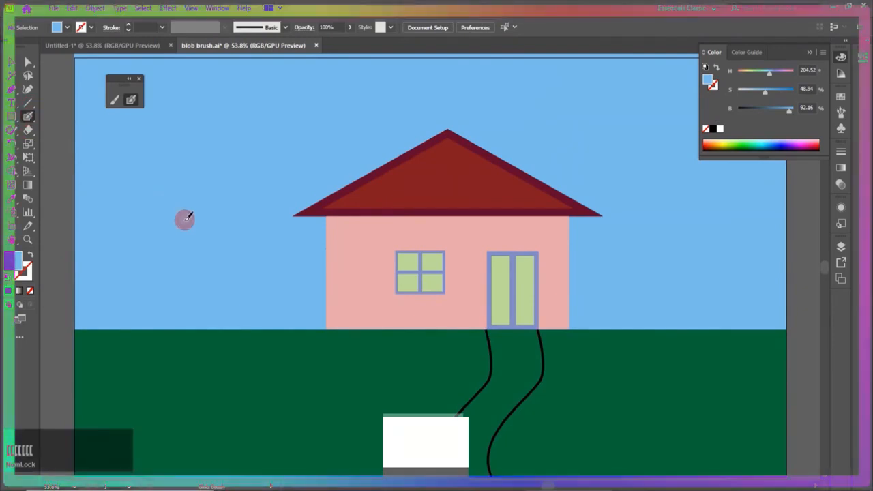
left_click(59, 28)
left_click(97, 64)
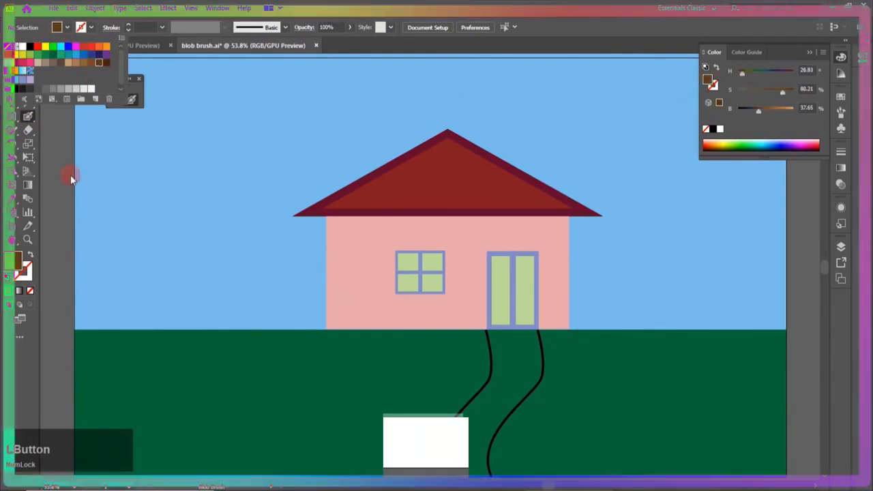
left_click(59, 258)
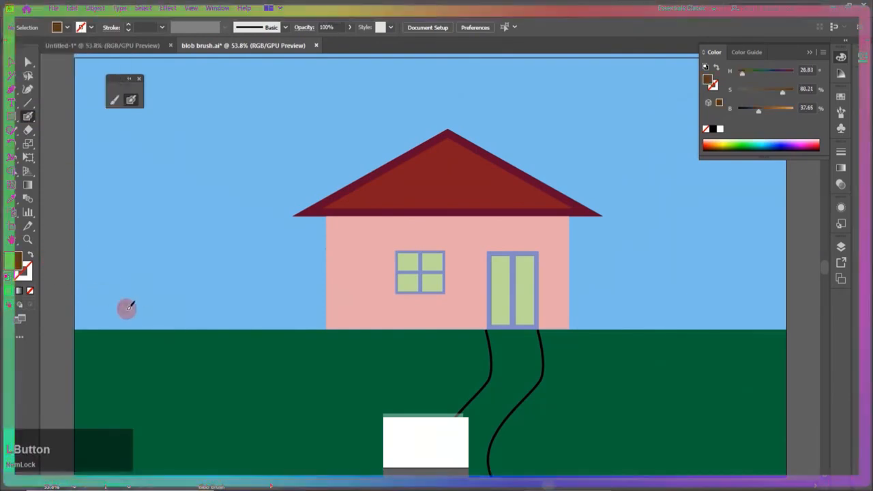
left_click_drag(170, 325, 175, 226)
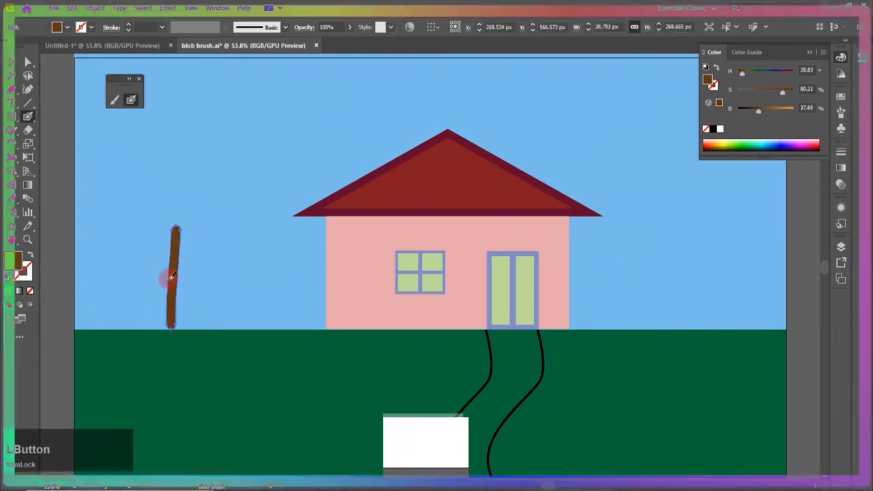
left_click_drag(176, 281, 220, 256)
left_click_drag(134, 242, 171, 270)
left_click_drag(151, 328, 196, 326)
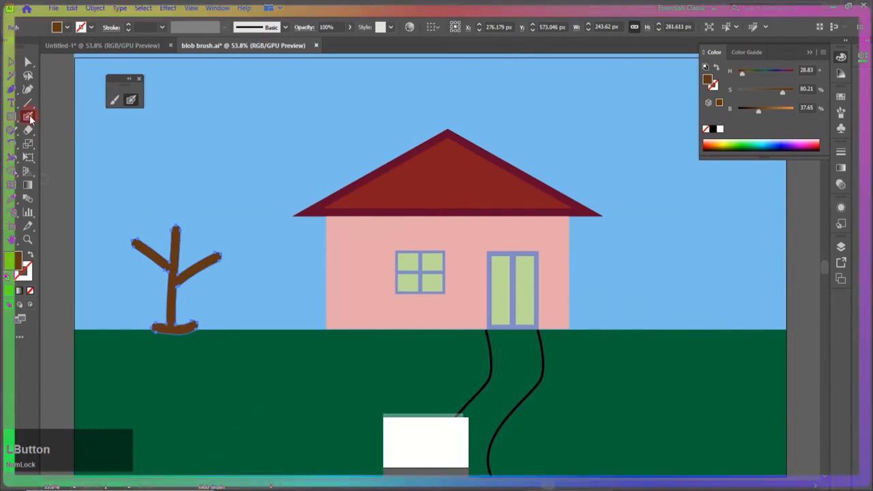
left_click(11, 62)
left_click(56, 161)
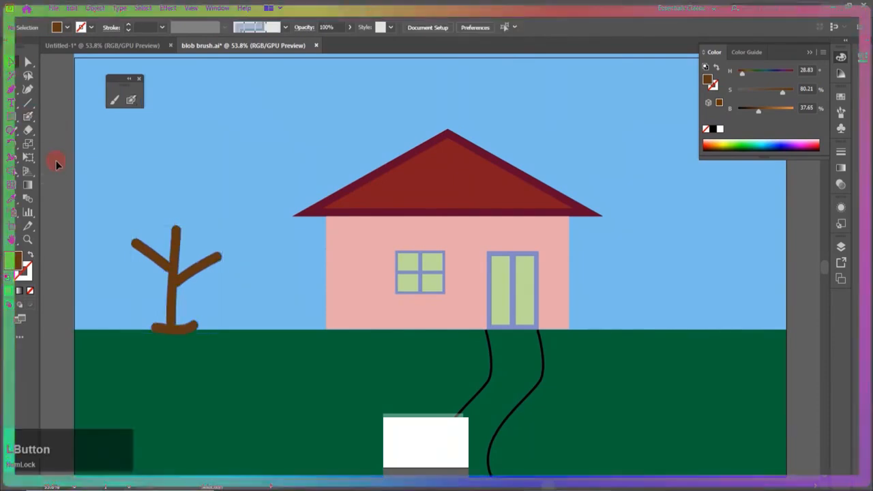
Paint three dark green foliage clumps on the tree's branch tips and trunk top with the Blob Brush.
left_click(67, 27)
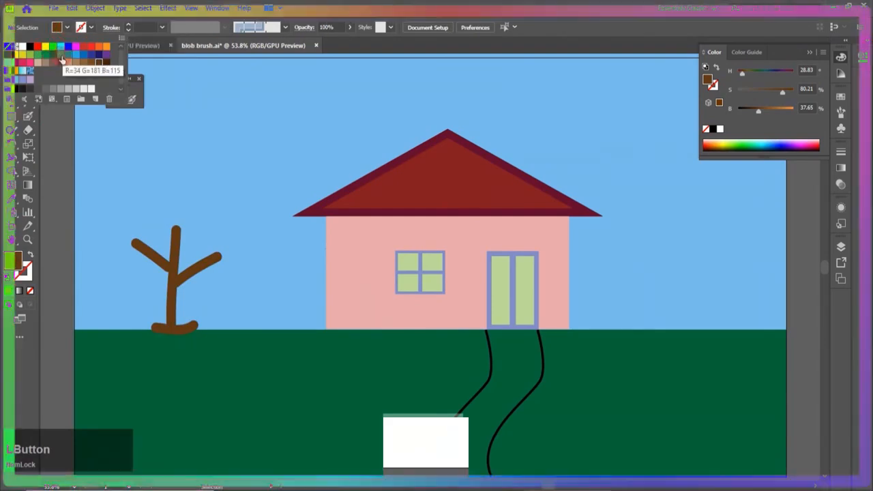
left_click(54, 57)
left_click(50, 130)
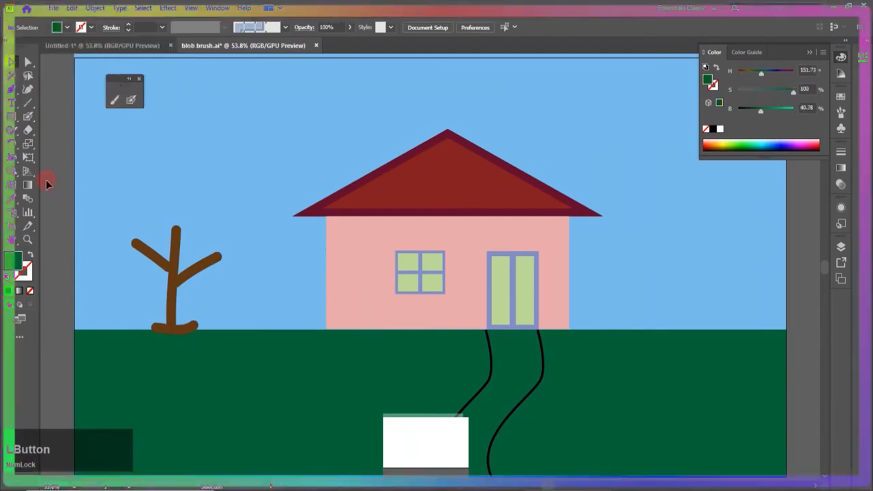
left_click(28, 116)
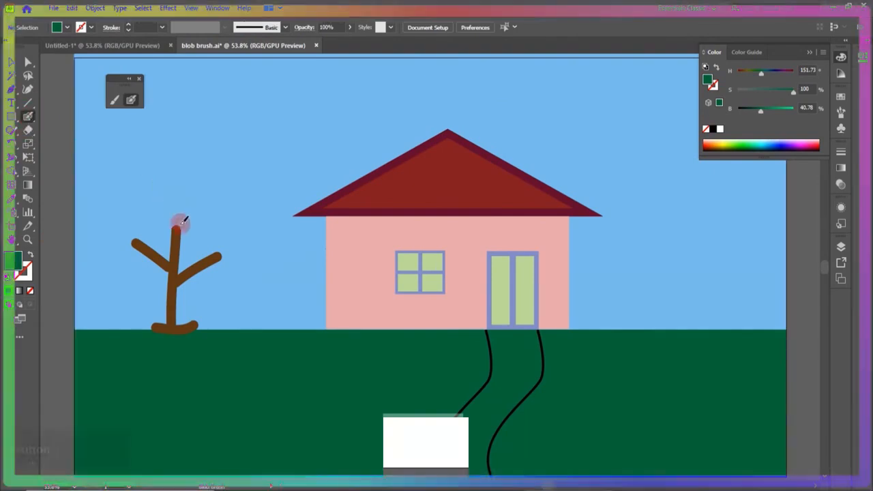
mouse_move(179, 226)
left_mouse_down()
mouse_move(169, 187)
mouse_move(182, 196)
mouse_move(193, 178)
mouse_move(199, 191)
mouse_move(214, 185)
mouse_move(182, 219)
mouse_move(210, 209)
left_mouse_up()
mouse_move(222, 242)
left_mouse_down()
mouse_move(248, 252)
mouse_move(215, 273)
left_mouse_up()
mouse_move(137, 241)
left_mouse_down()
mouse_move(136, 259)
mouse_move(133, 228)
left_mouse_up()
key("v")
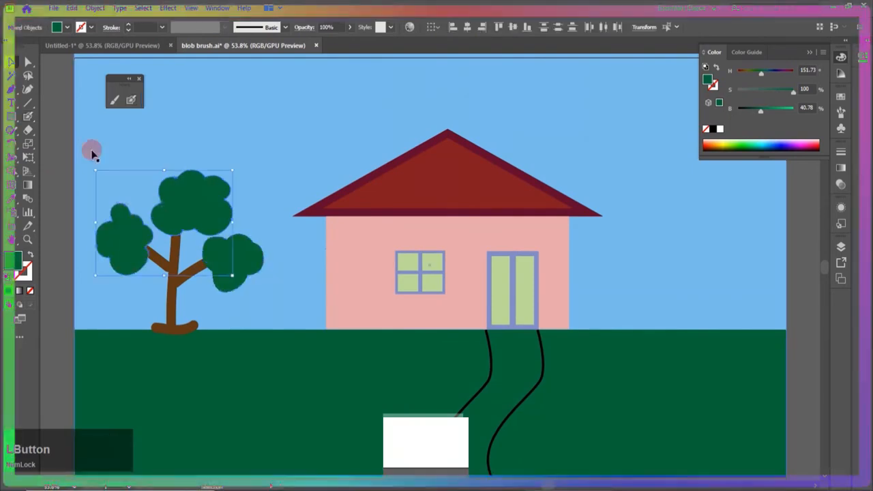
left_click(165, 309)
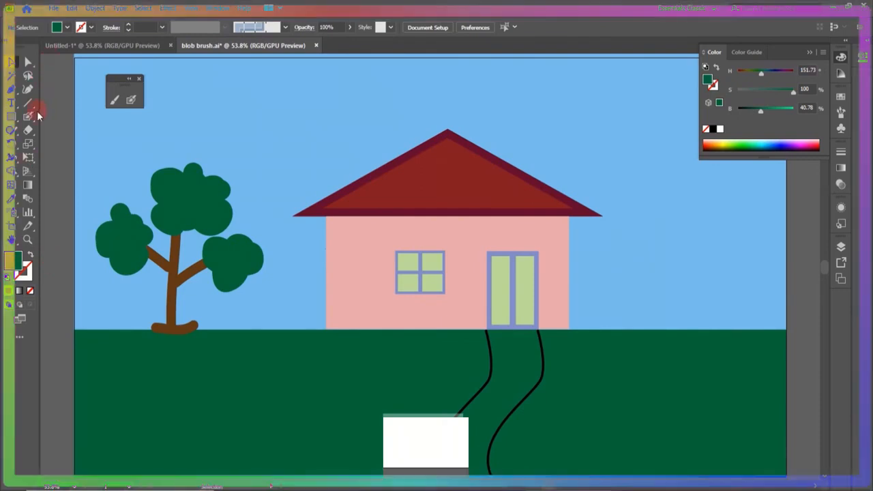
Paint two off-white clouds in the sky, one on each side above the roof, with the Blob Brush.
left_click(65, 27)
left_click(91, 89)
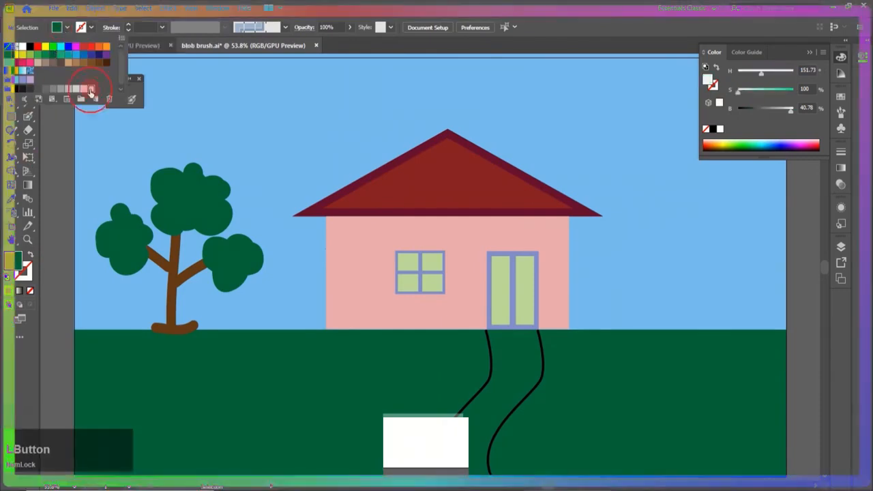
left_click(56, 118)
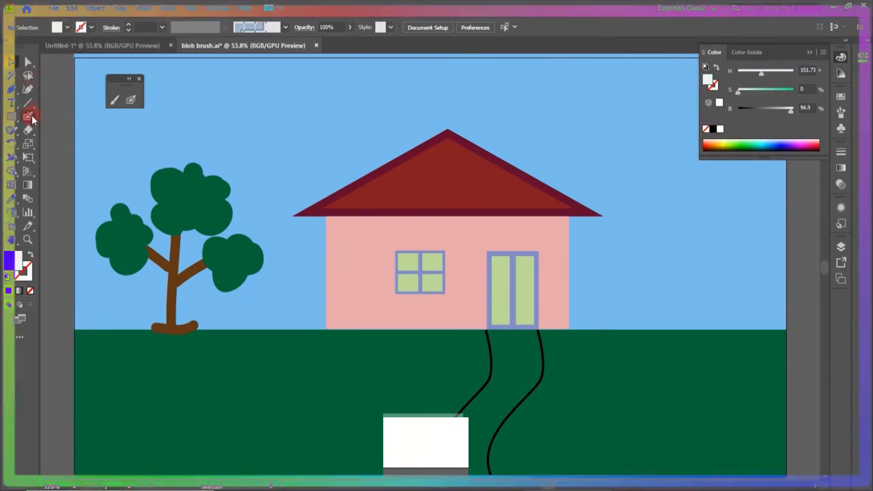
left_click(30, 116)
mouse_move(303, 101)
left_mouse_down()
mouse_move(303, 91)
mouse_move(279, 88)
mouse_move(276, 104)
mouse_move(296, 97)
mouse_move(302, 72)
mouse_move(321, 91)
mouse_move(335, 80)
left_mouse_up()
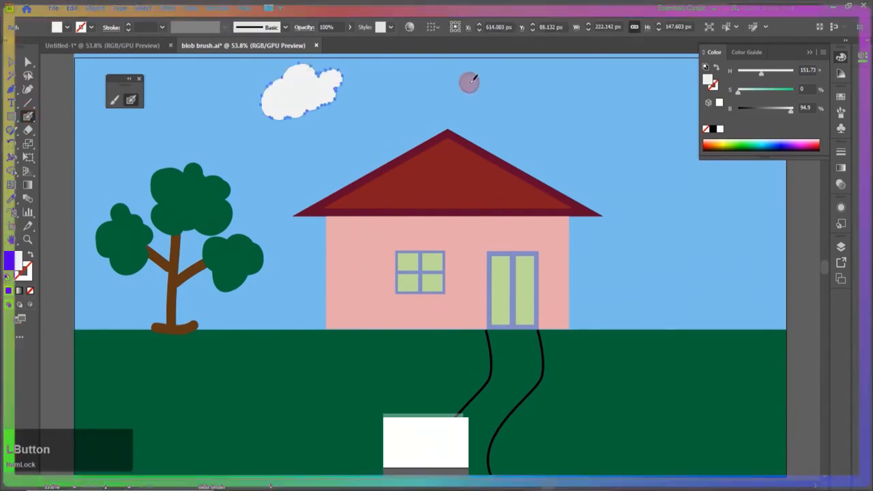
mouse_move(539, 99)
left_mouse_down()
mouse_move(564, 96)
mouse_move(560, 81)
mouse_move(597, 104)
left_mouse_up()
left_click(11, 62)
left_click(495, 119)
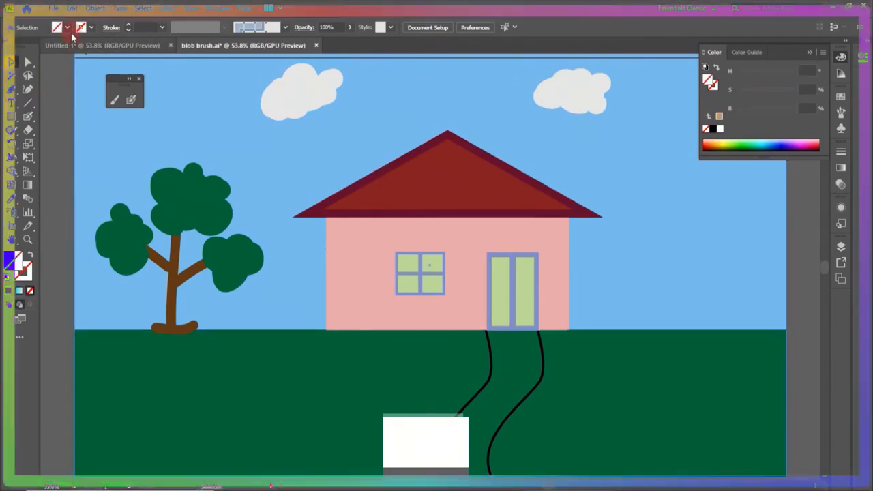
Set a tan swatch as the fill, choose the Blob Brush and switch the drawing mode to Draw Behind.
left_click(67, 28)
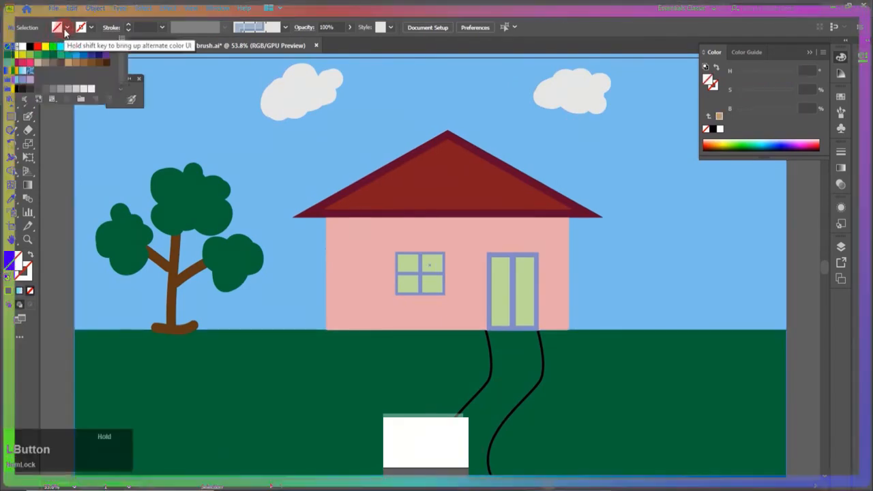
left_click(68, 66)
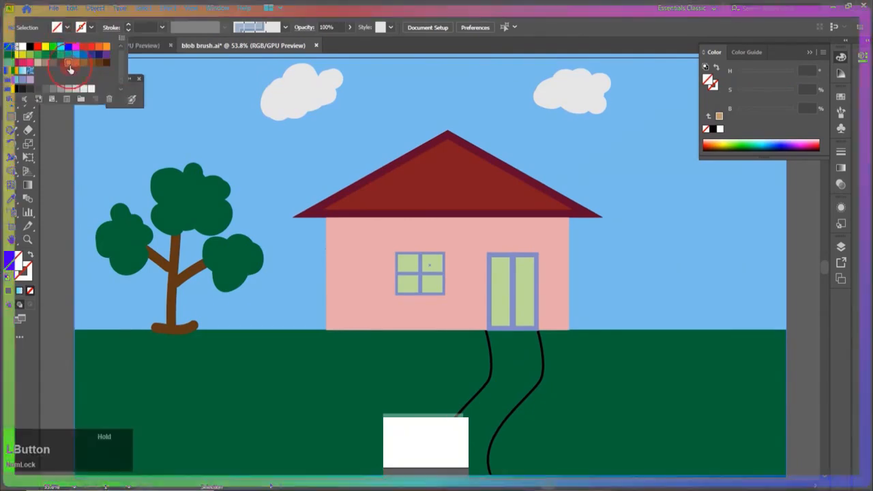
left_click(65, 131)
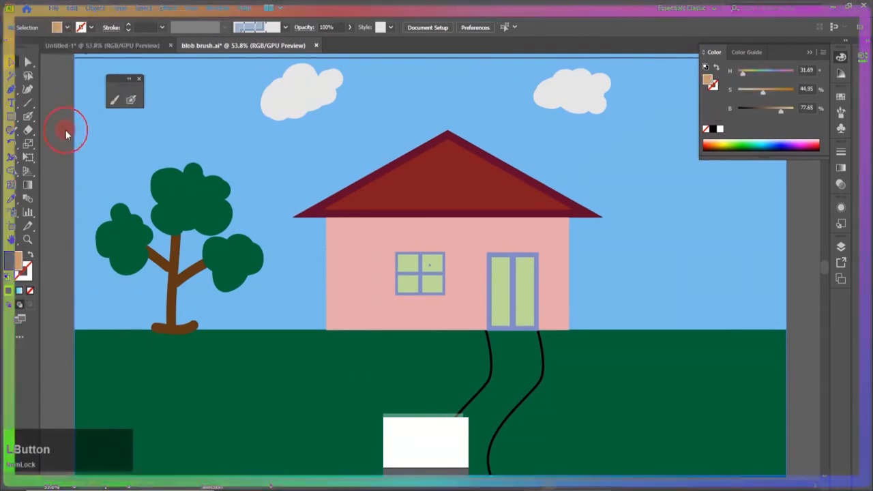
left_click(31, 129)
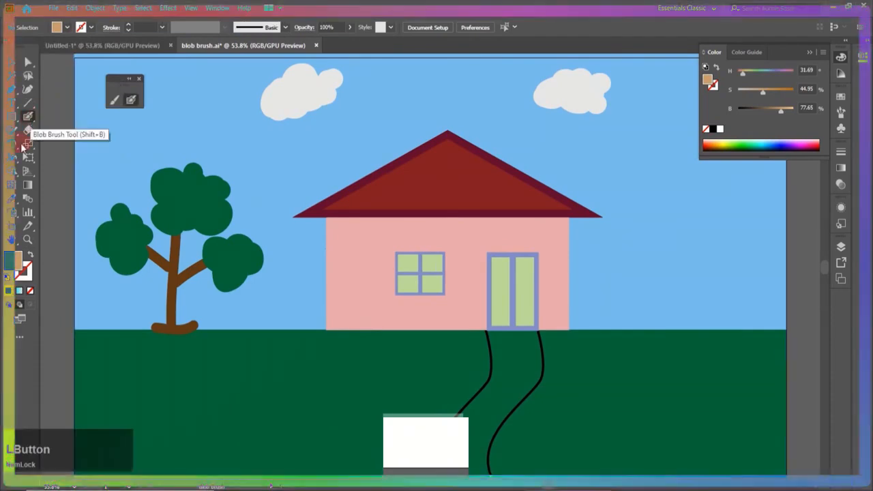
left_click(21, 306)
left_click(18, 257)
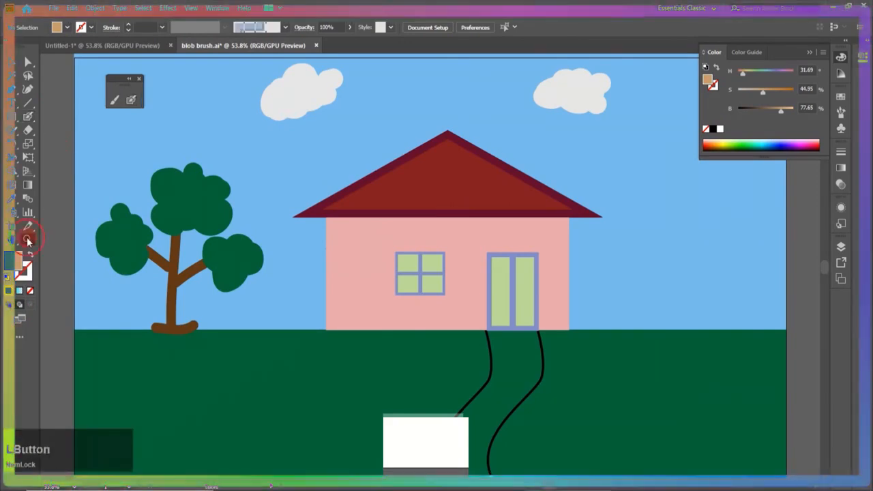
Paint tan along the path's upper edge lines and across its end below the door with the Blob Brush.
left_click_drag(474, 363, 714, 391)
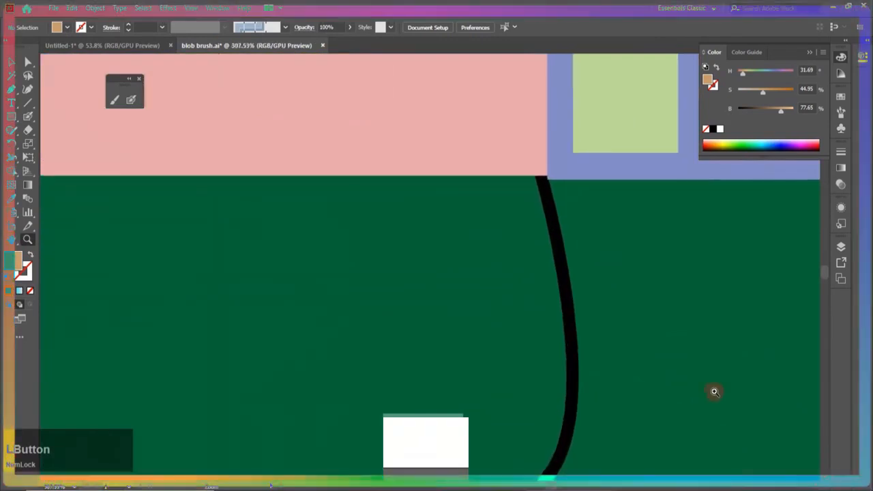
left_click_drag(458, 361, 262, 257)
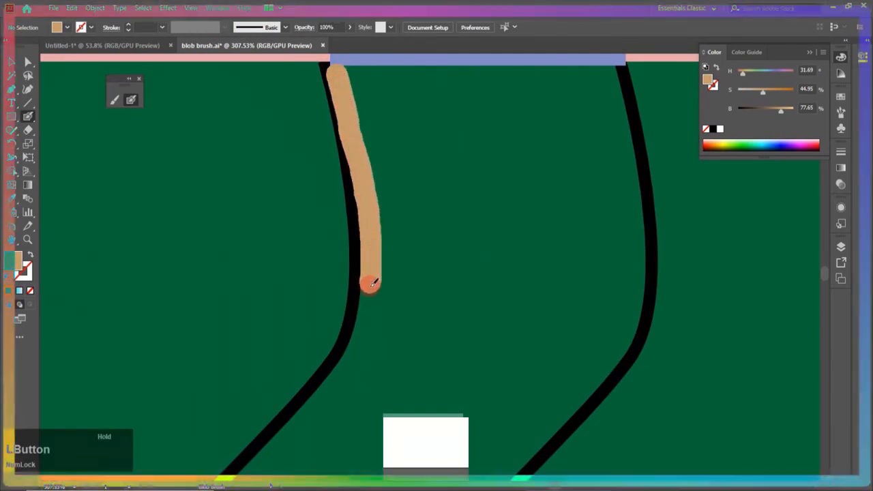
left_click_drag(365, 311, 366, 311)
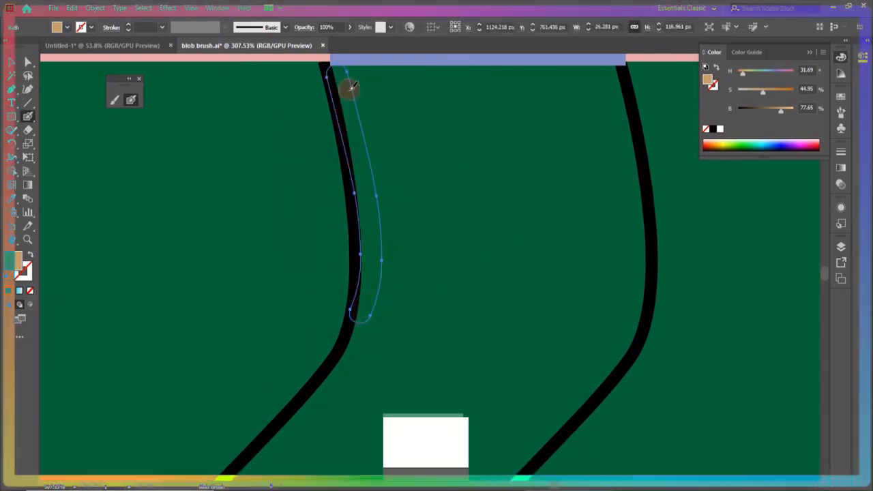
mouse_move(345, 68)
left_mouse_down()
mouse_move(480, 77)
mouse_move(622, 69)
mouse_move(446, 61)
mouse_move(625, 96)
mouse_move(640, 195)
mouse_move(637, 293)
mouse_move(622, 319)
left_mouse_up()
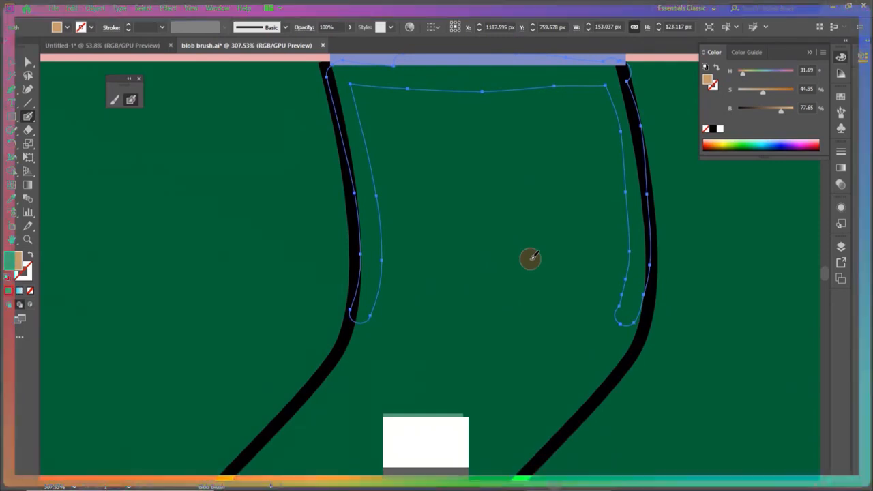
left_click_drag(353, 83, 606, 91)
left_click_drag(634, 154, 641, 174)
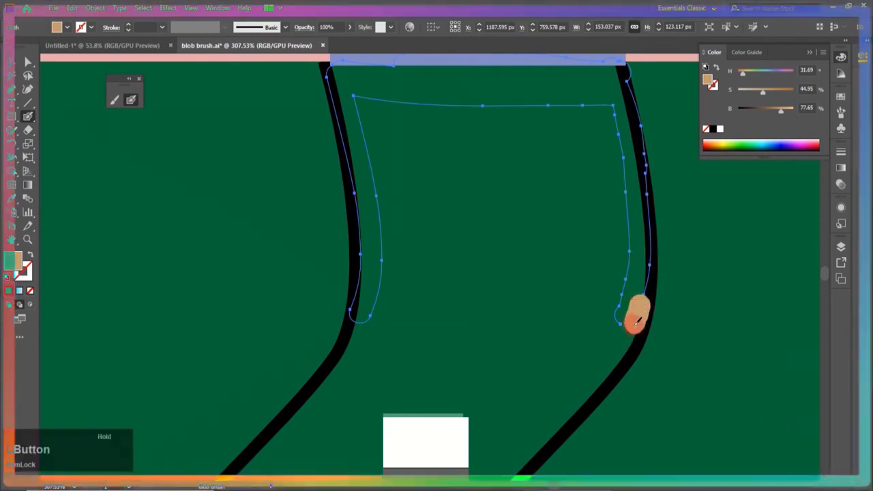
left_click_drag(622, 341, 546, 418)
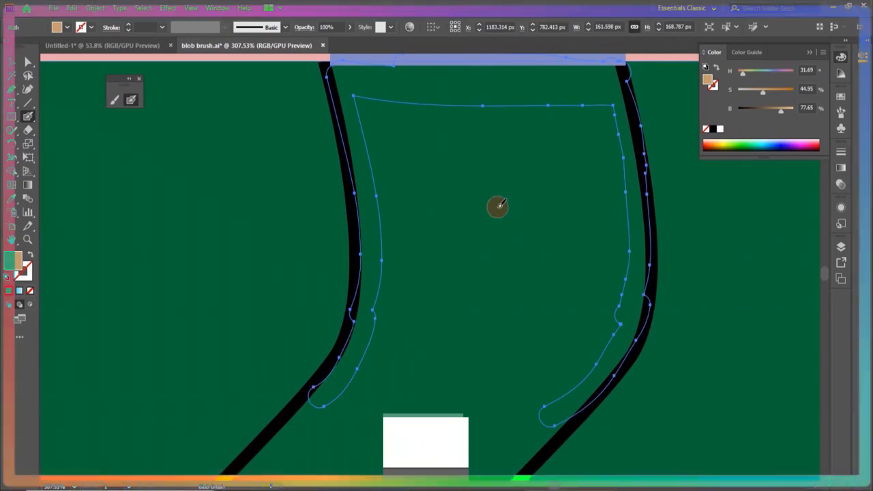
mouse_move(387, 113)
left_mouse_down()
mouse_move(580, 125)
mouse_move(600, 142)
mouse_move(607, 185)
mouse_move(400, 170)
mouse_move(409, 214)
mouse_move(468, 189)
mouse_move(565, 218)
mouse_move(601, 254)
mouse_move(577, 321)
mouse_move(595, 326)
mouse_move(532, 370)
mouse_move(524, 308)
mouse_move(396, 345)
mouse_move(546, 427)
left_mouse_up()
Continue the tan paint down the winding path and fill between its black edge lines with a larger Blob Brush.
key("h")
mouse_move(522, 328)
left_mouse_down()
mouse_move(521, 248)
mouse_move(489, 277)
left_mouse_up()
mouse_move(452, 140)
left_mouse_down()
mouse_move(389, 146)
mouse_move(256, 311)
left_mouse_up()
mouse_move(643, 152)
left_mouse_down()
mouse_move(522, 320)
mouse_move(561, 253)
mouse_move(451, 401)
left_mouse_up()
key("]")
left_click_drag(591, 159, 440, 374)
left_click_drag(544, 131, 397, 387)
left_click_drag(496, 133, 369, 378)
mouse_move(400, 179)
left_mouse_down()
mouse_move(310, 339)
mouse_move(344, 403)
left_mouse_up()
Finish the path's lower end and trim the paint overhanging the artboard's lower edge with the Eraser.
key("h")
left_click_drag(417, 357, 509, 127)
mouse_move(343, 86)
left_mouse_down()
mouse_move(275, 357)
mouse_move(499, 378)
mouse_move(511, 181)
left_mouse_up()
mouse_move(356, 101)
left_mouse_down()
mouse_move(306, 171)
mouse_move(468, 253)
mouse_move(310, 255)
left_mouse_up()
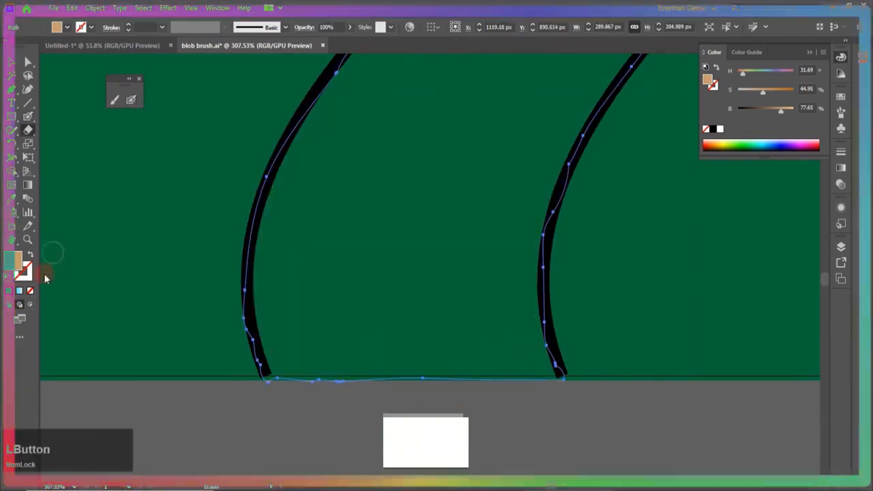
Send the dark green ground rectangle to the back of the stacking order.
left_click(74, 486)
left_click(82, 475)
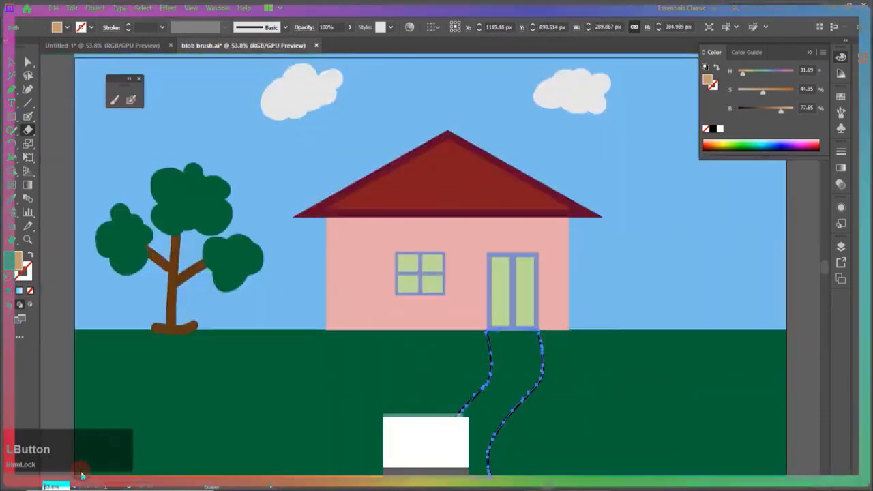
key("v")
left_click(499, 438)
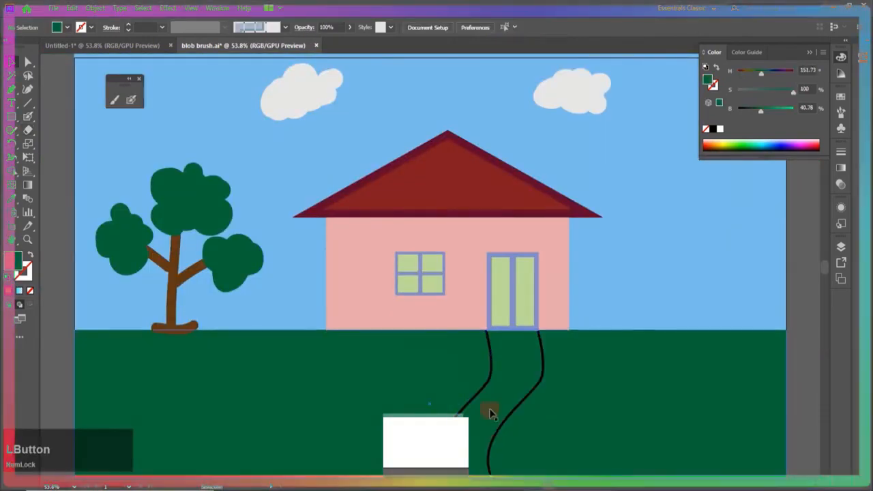
left_click(640, 407)
right_click(640, 407)
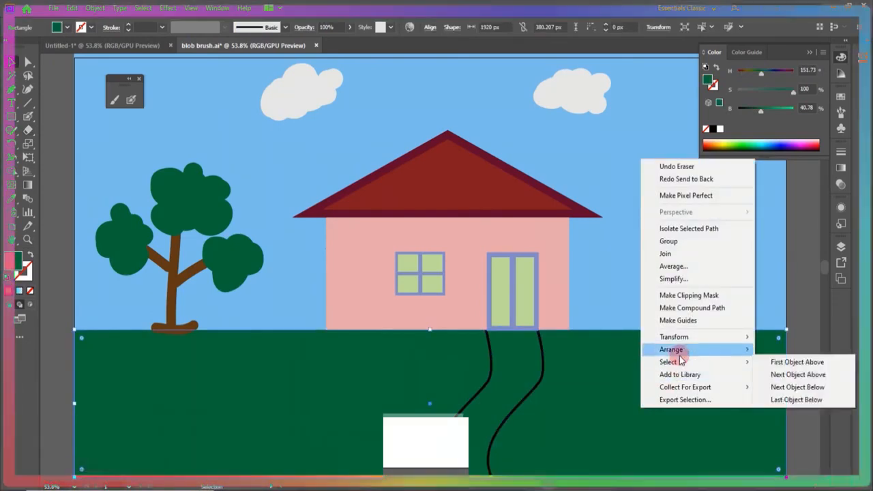
mouse_move(678, 352)
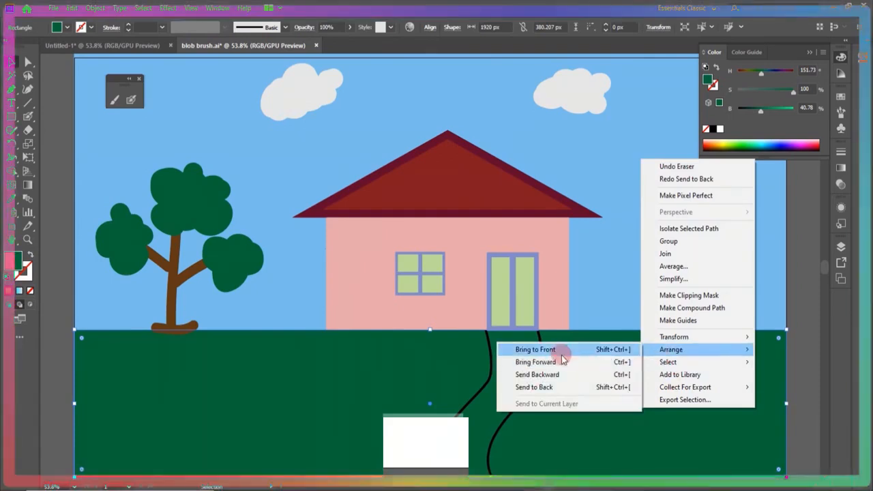
left_click(542, 387)
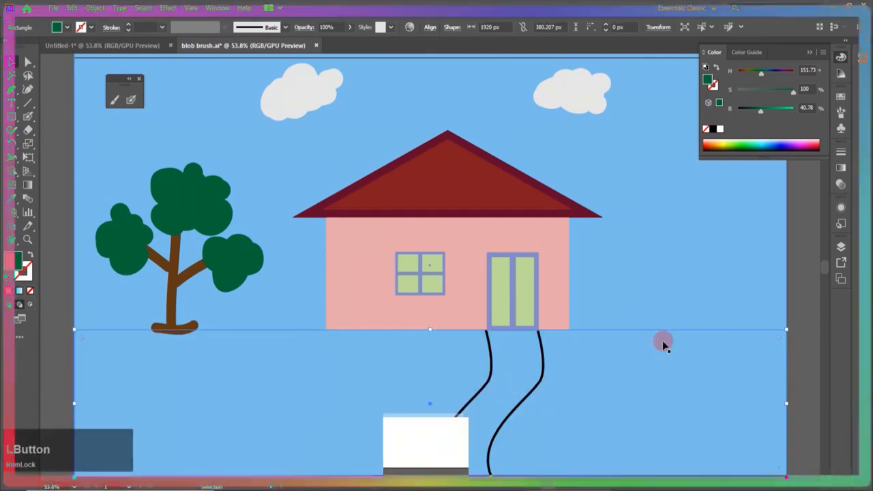
Send the light blue sky rectangle to the back, behind the green ground and the tan path.
left_click(652, 245)
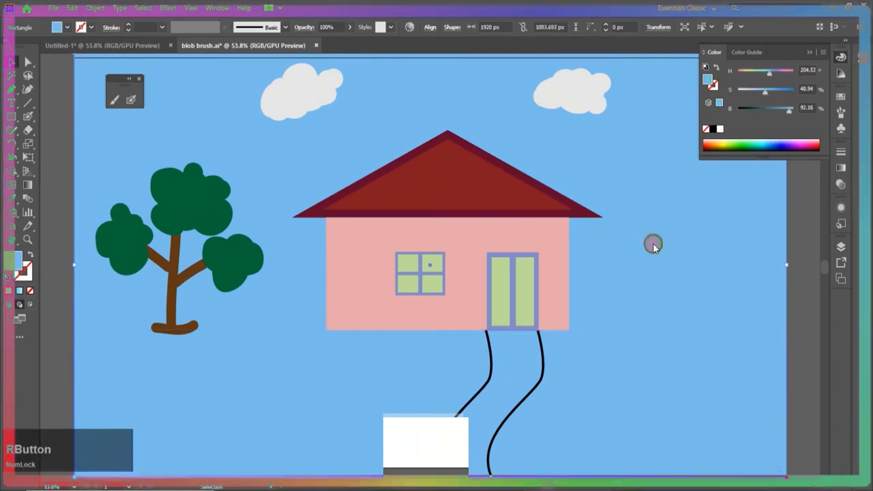
right_click(652, 245)
mouse_move(702, 436)
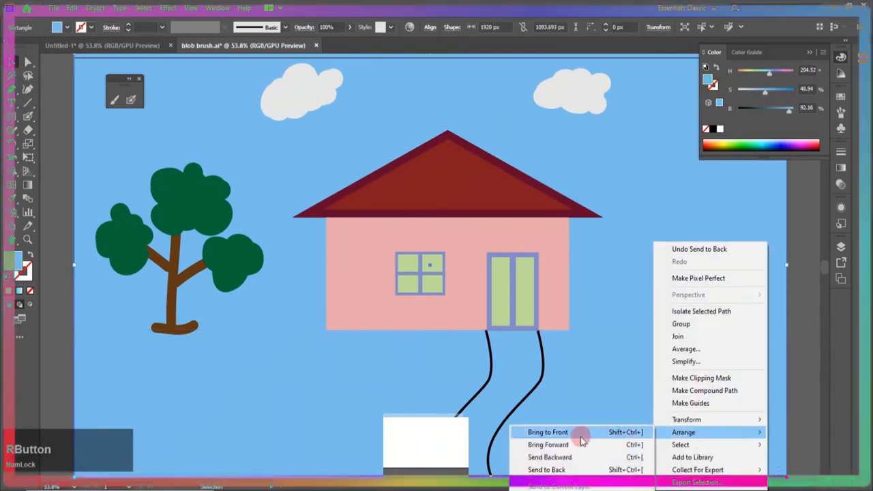
left_click(558, 469)
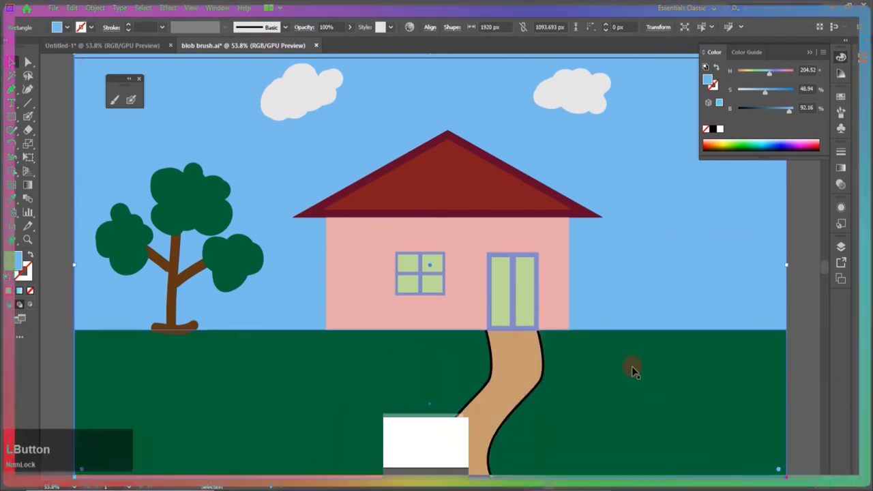